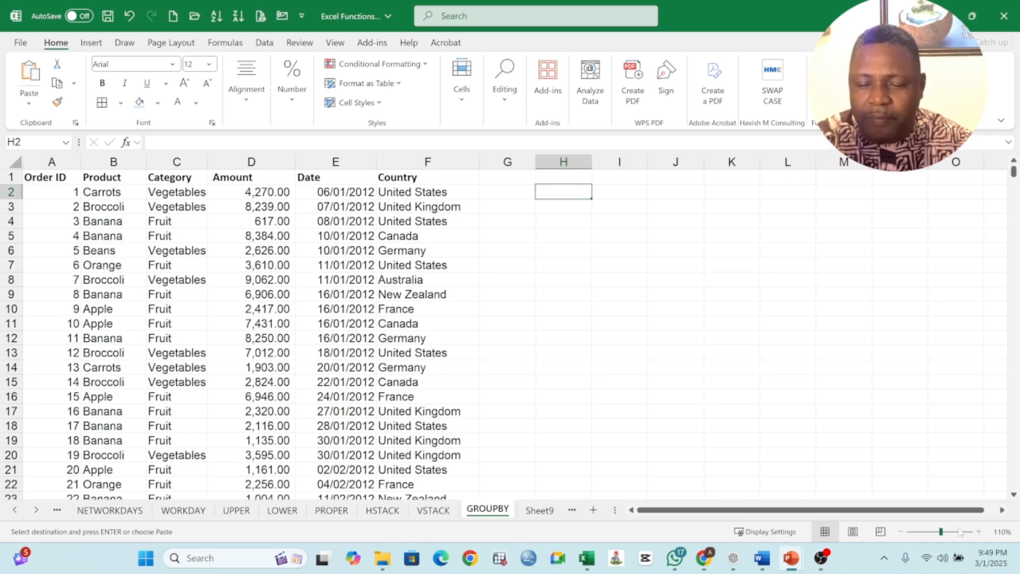
- Zoom to 140% and start =GROUPBY in H2 with Product range B1:B214 as row fields
click(978, 530)
click(978, 530)
click(977, 530)
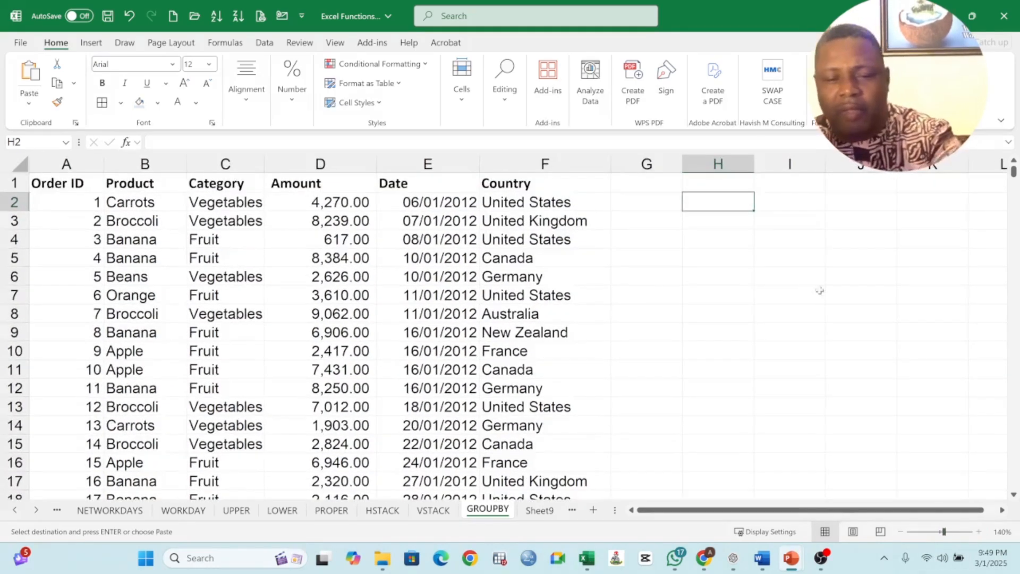
text(=)
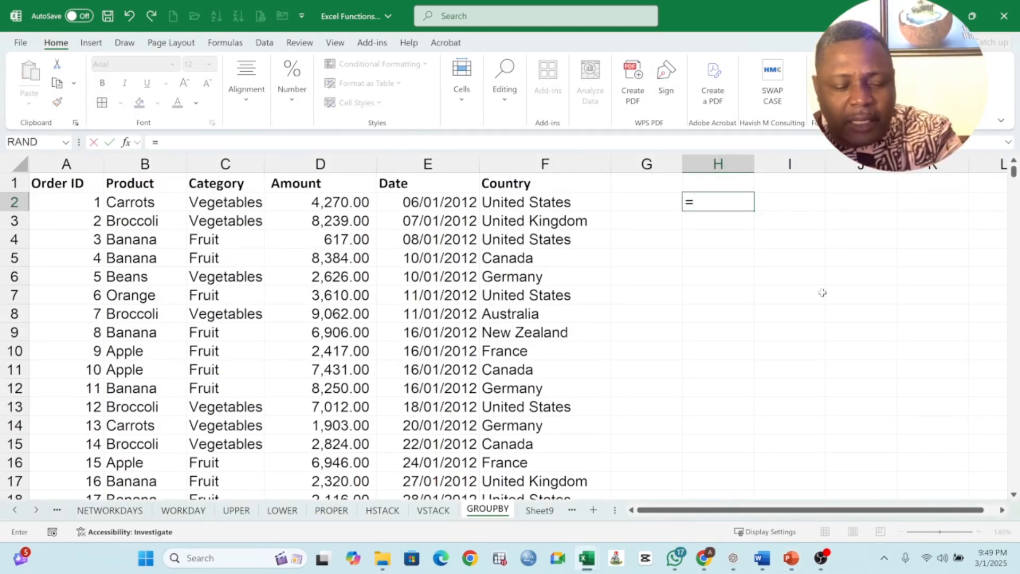
text(GROUP)
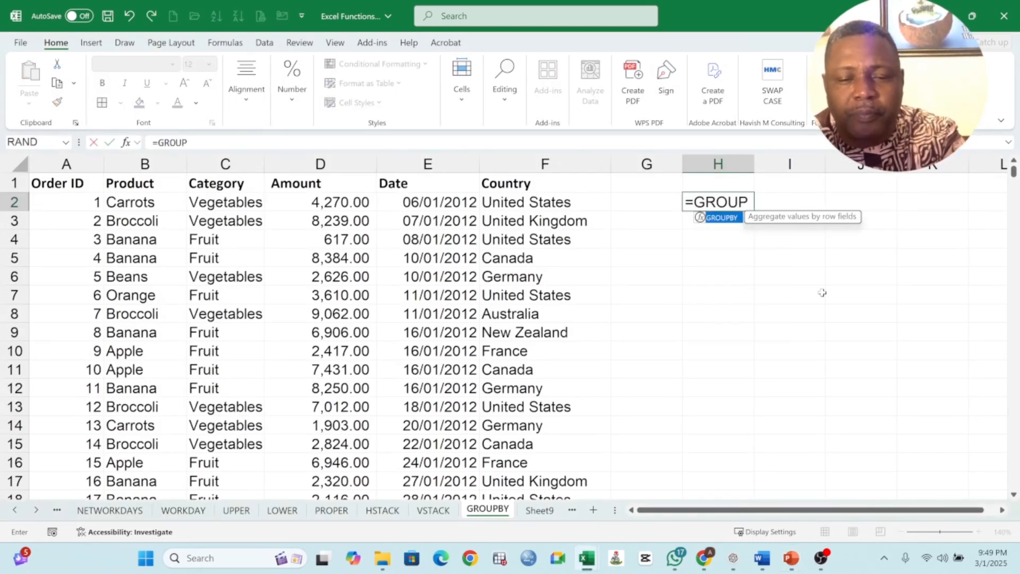
text(BY)
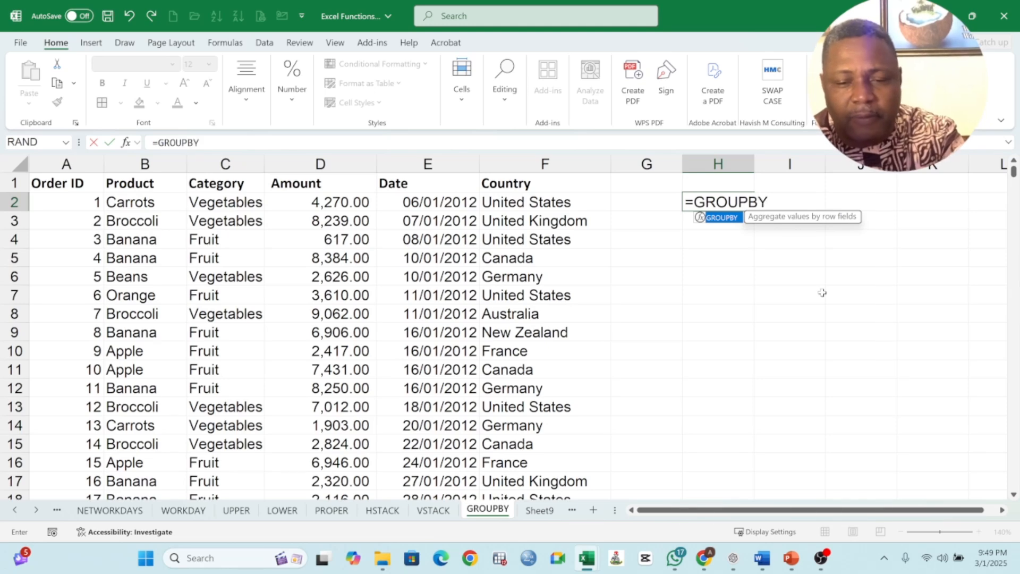
text(()
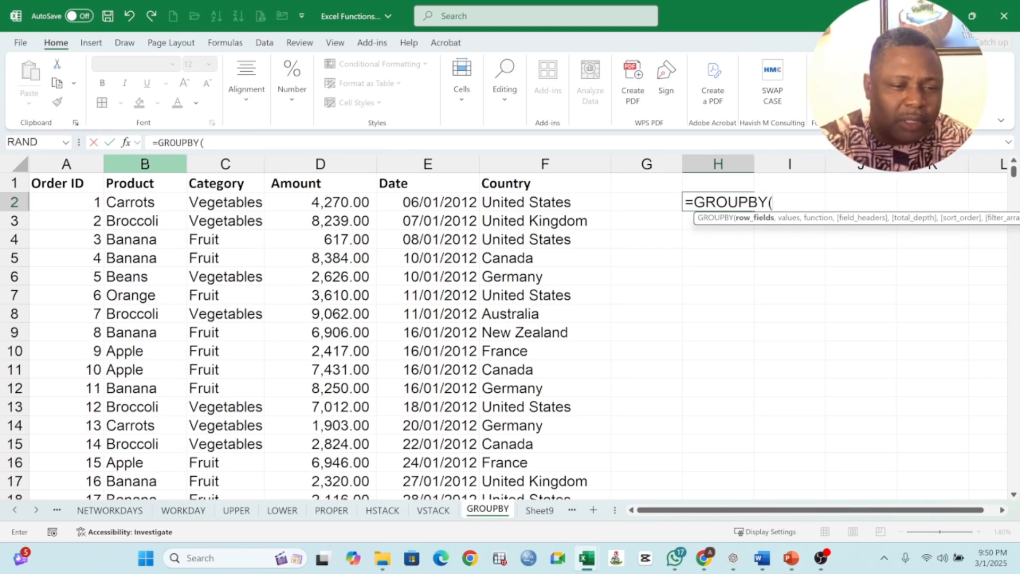
click(144, 163)
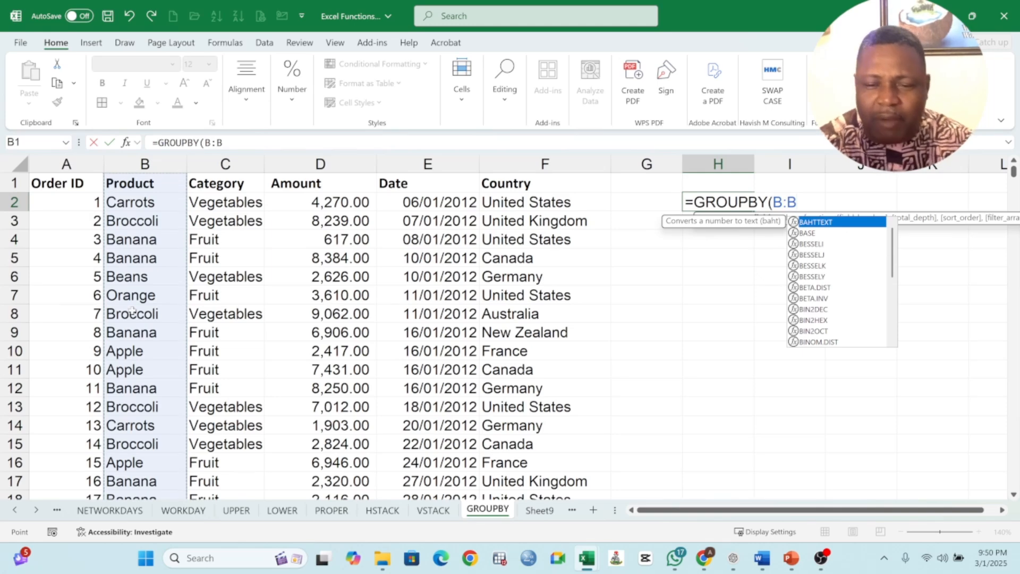
key(BackSpace)
key(BackSpace)
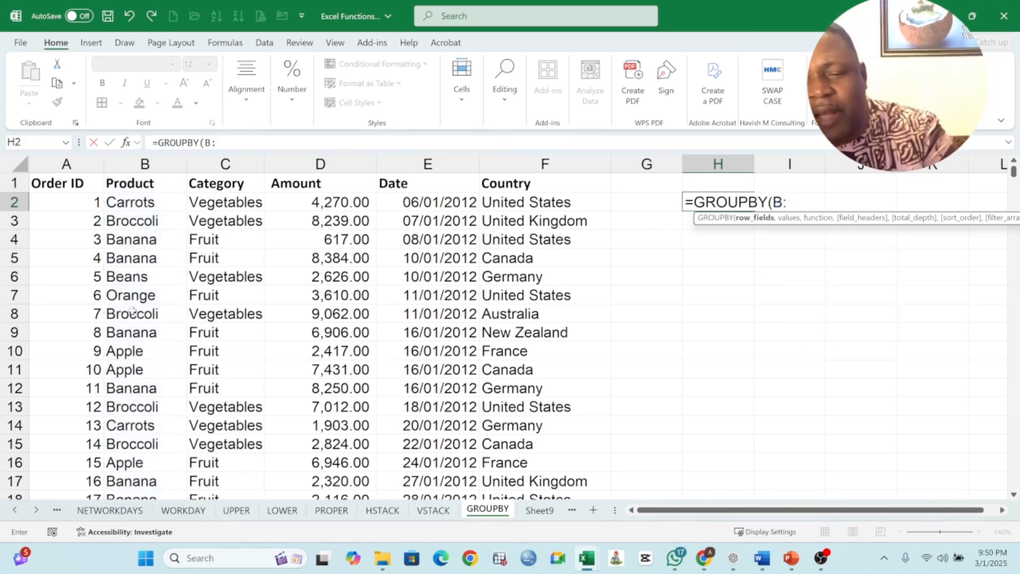
key(BackSpace)
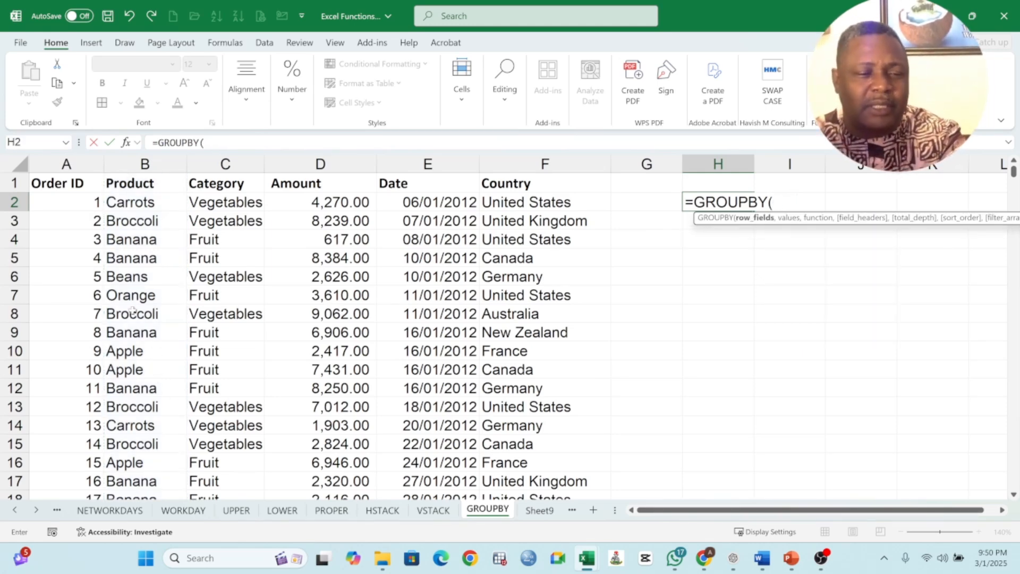
click(144, 186)
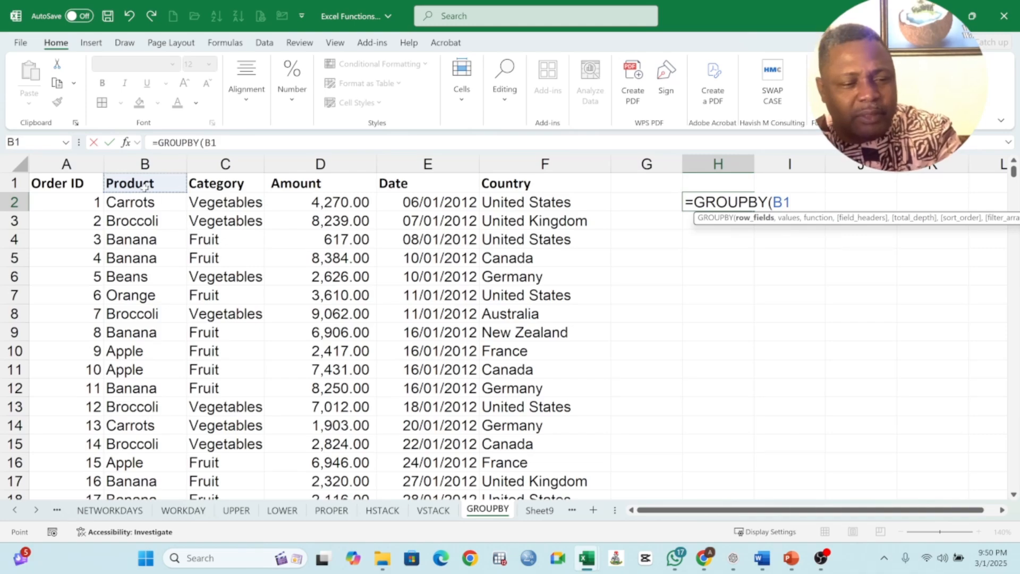
key(ctrl+shift+Down)
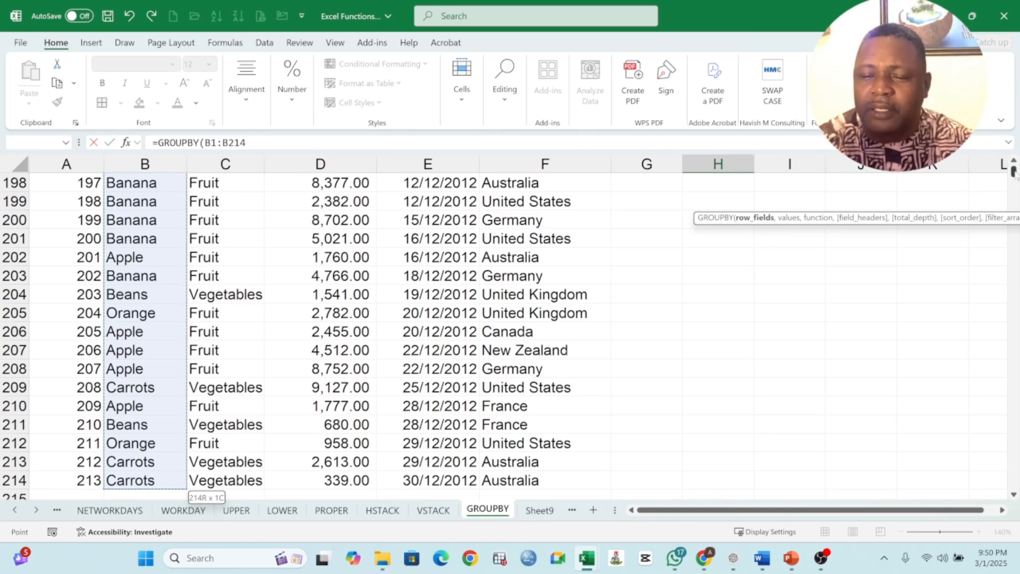
drag(1014, 171, 1014, 164)
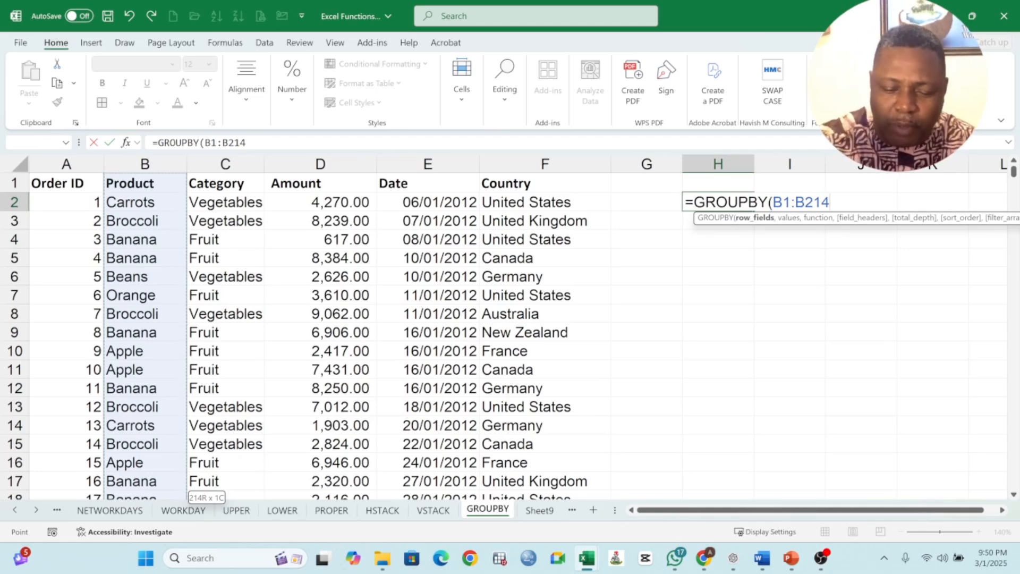
- Complete H2 as =GROUPBY(B1:B214,D1:D214,SUM,3) to total Amount per Product with headers
text(,)
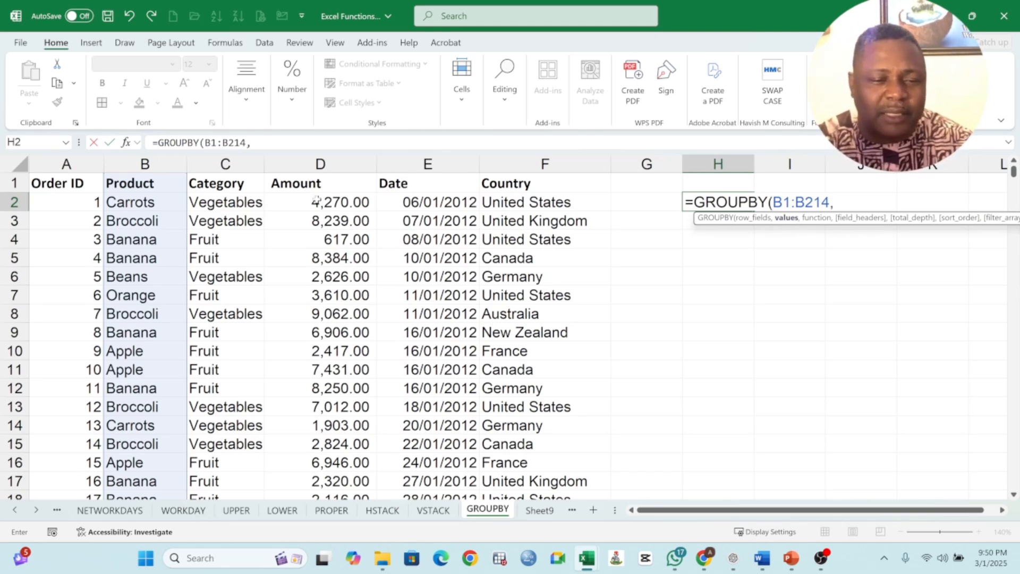
click(319, 184)
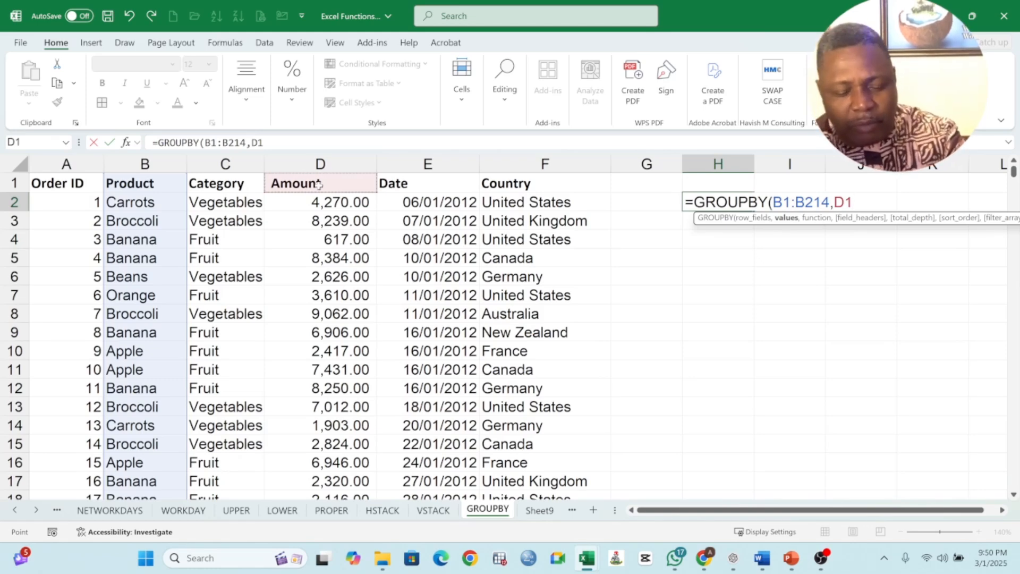
key(ctrl+shift+Down)
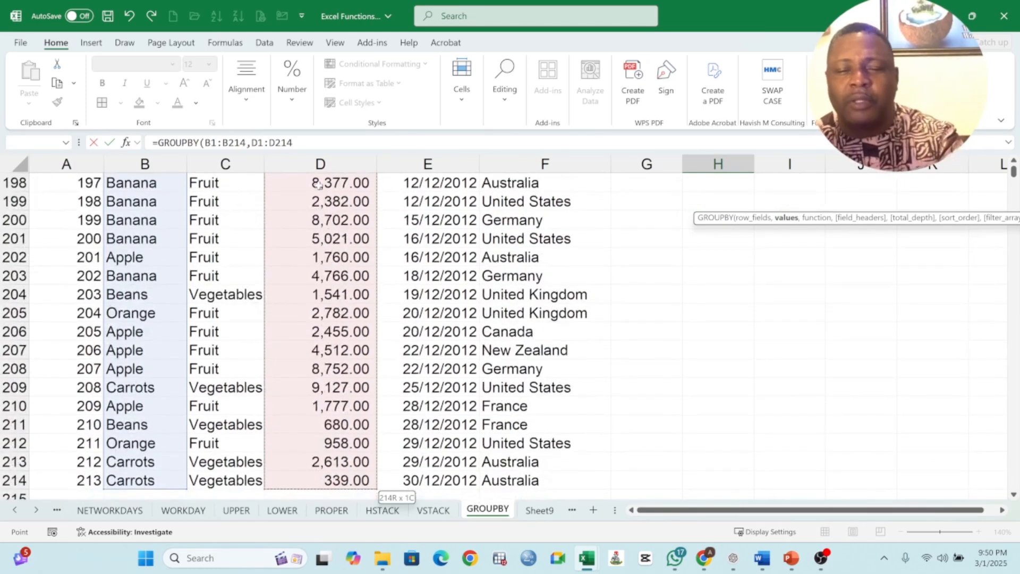
text(,)
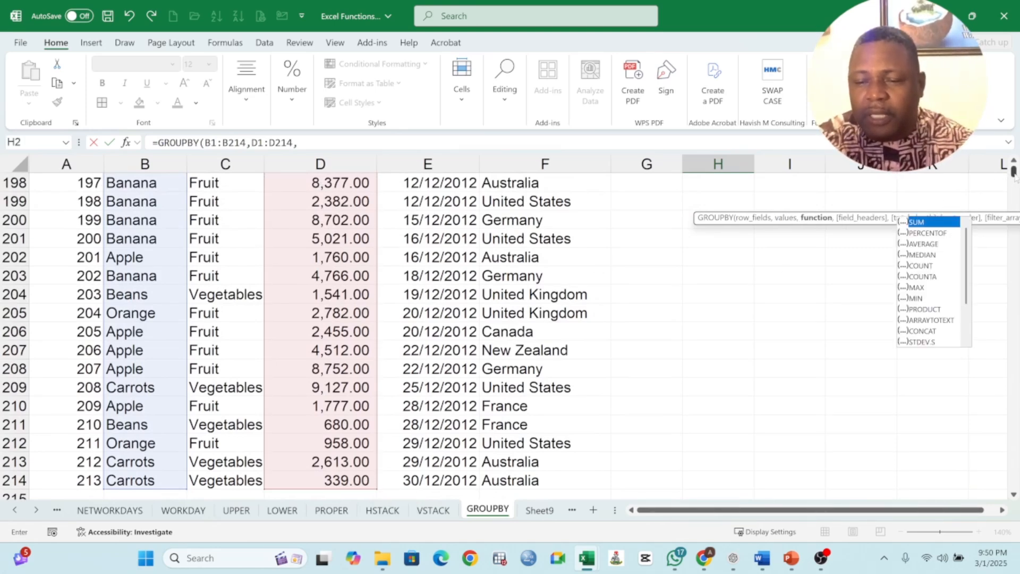
drag(1014, 171, 1013, 172)
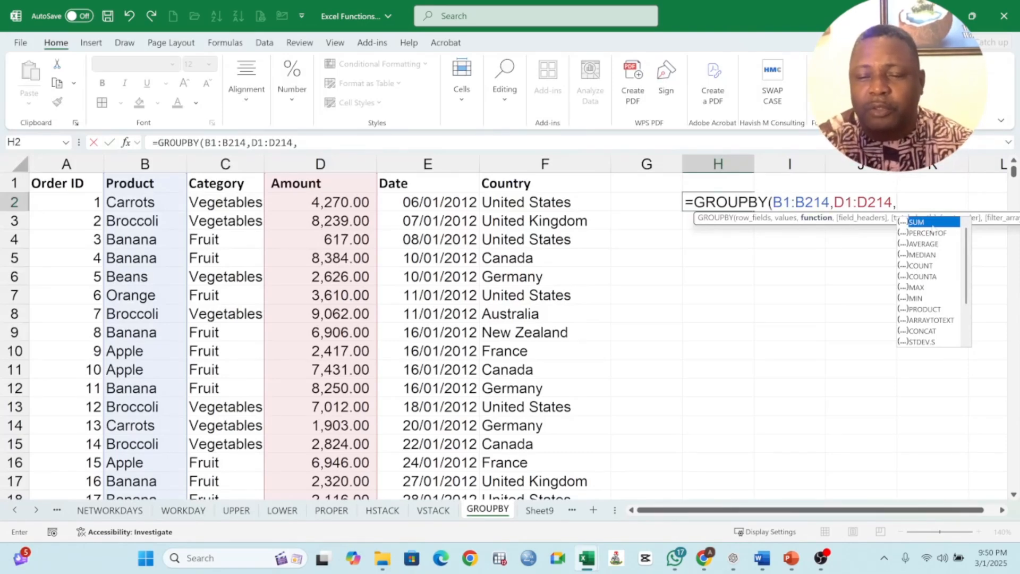
text(SUM)
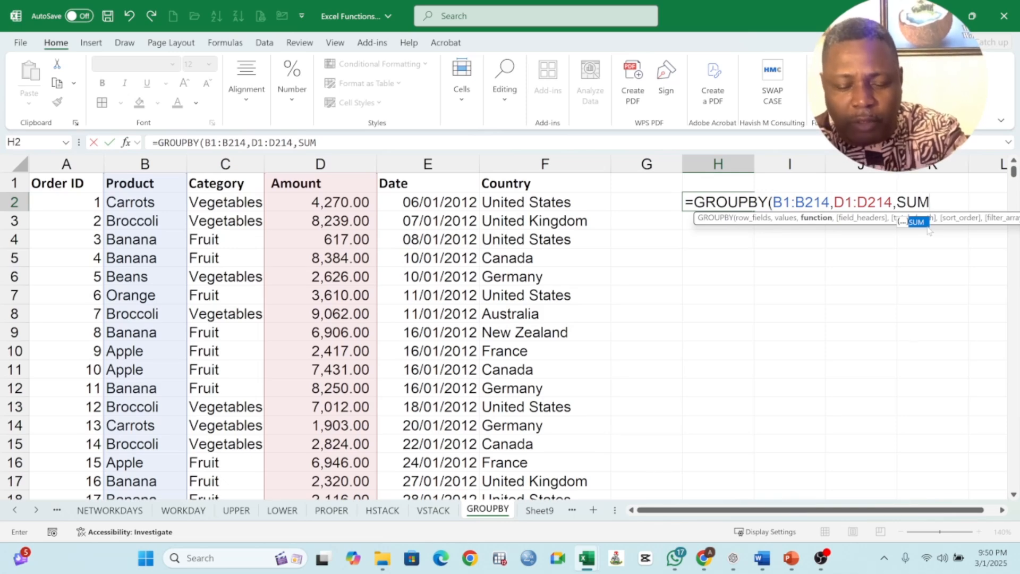
text(,)
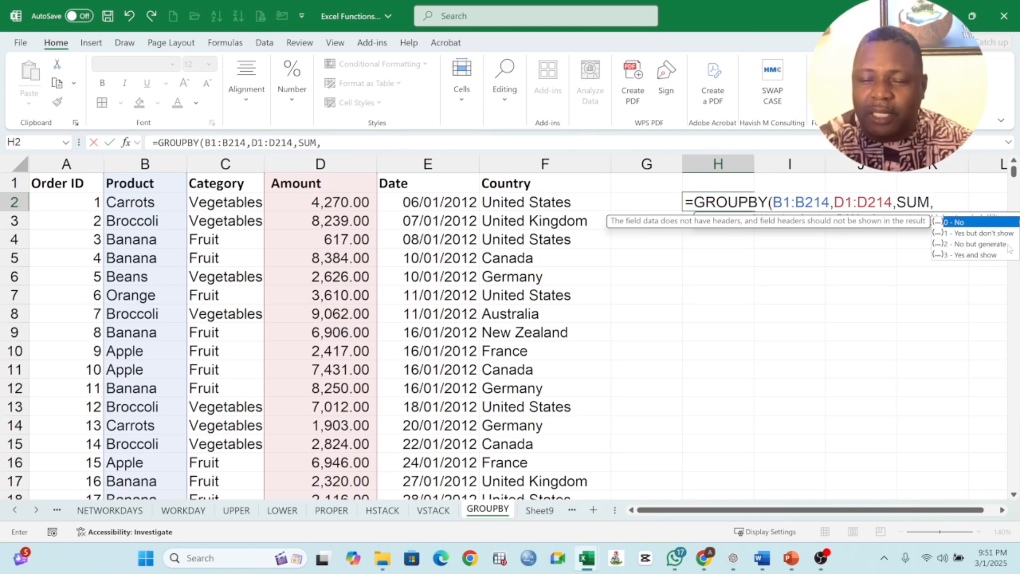
click(970, 255)
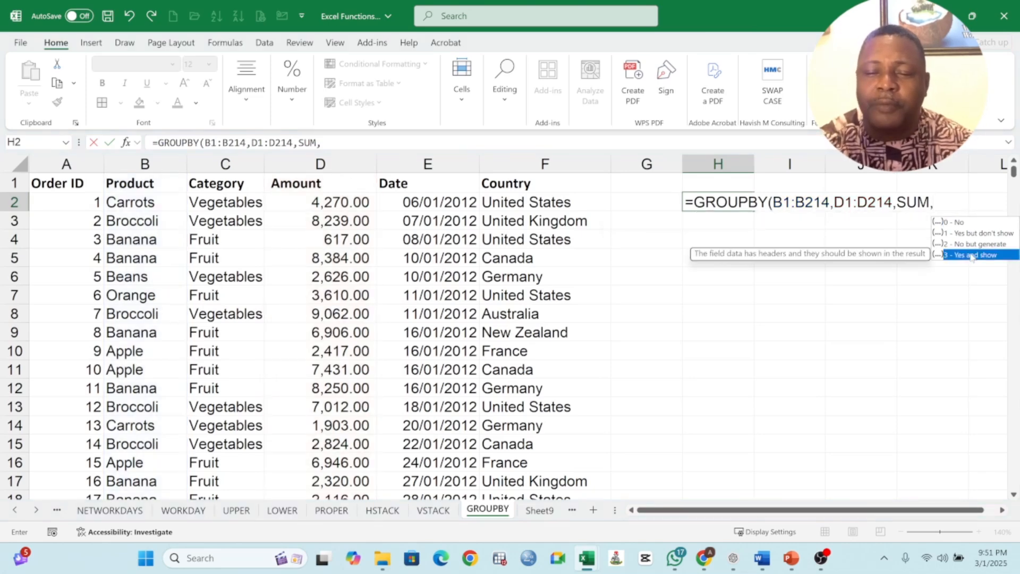
double_click(971, 255)
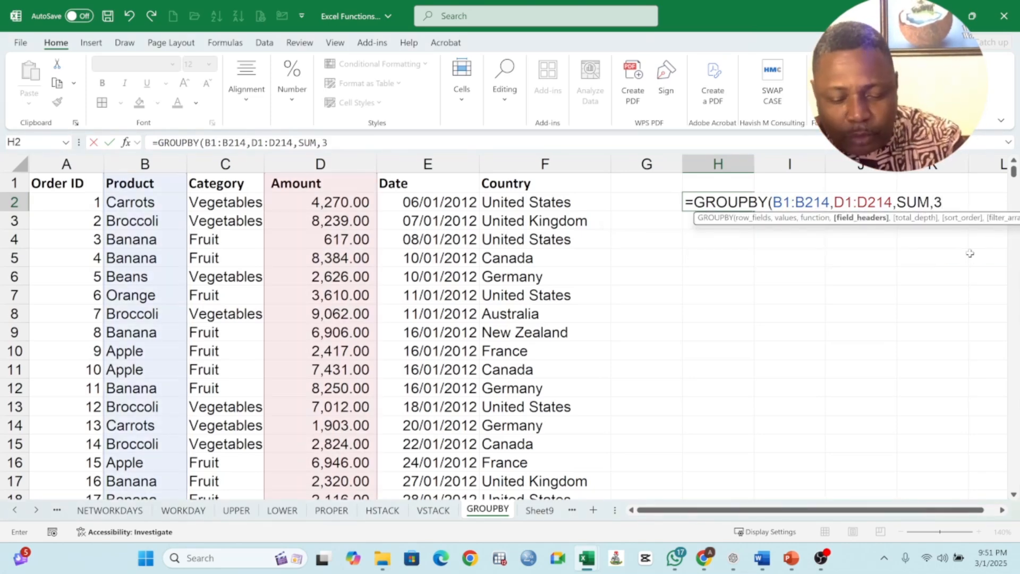
text())
key(Return)
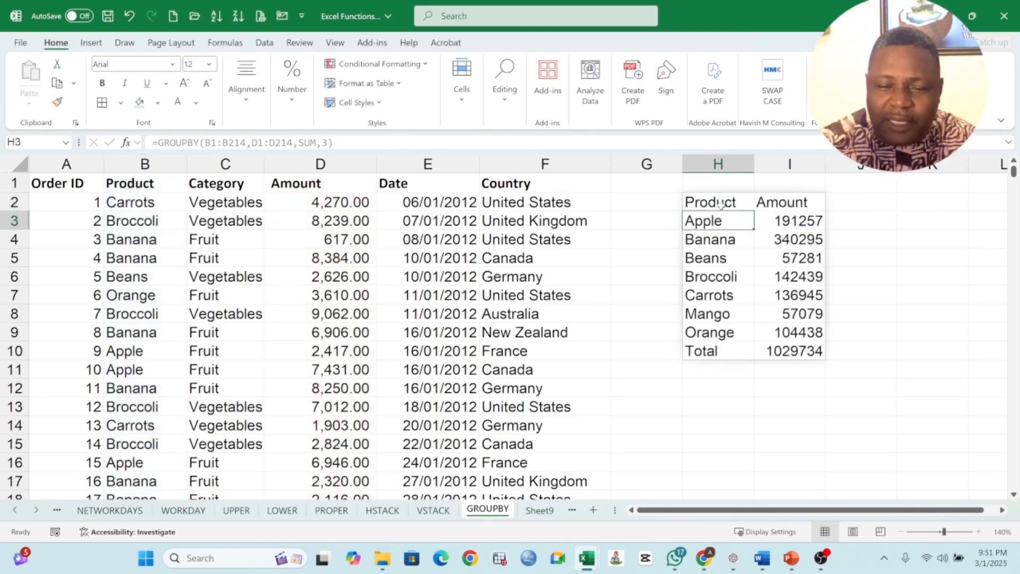
- Make the Product and Amount headers in H2:I2 bold
click(750, 206)
drag(750, 205, 771, 205)
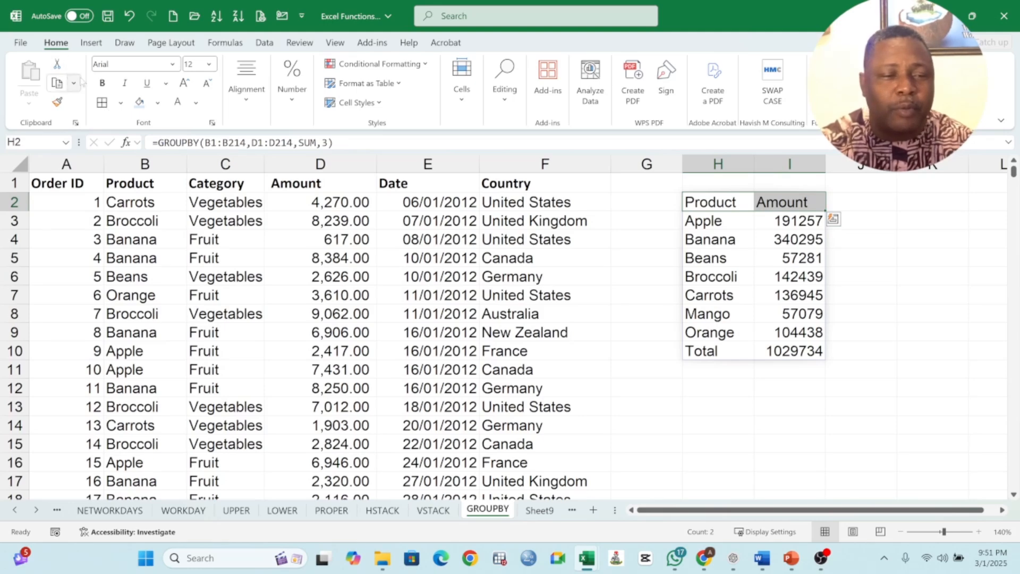
click(105, 84)
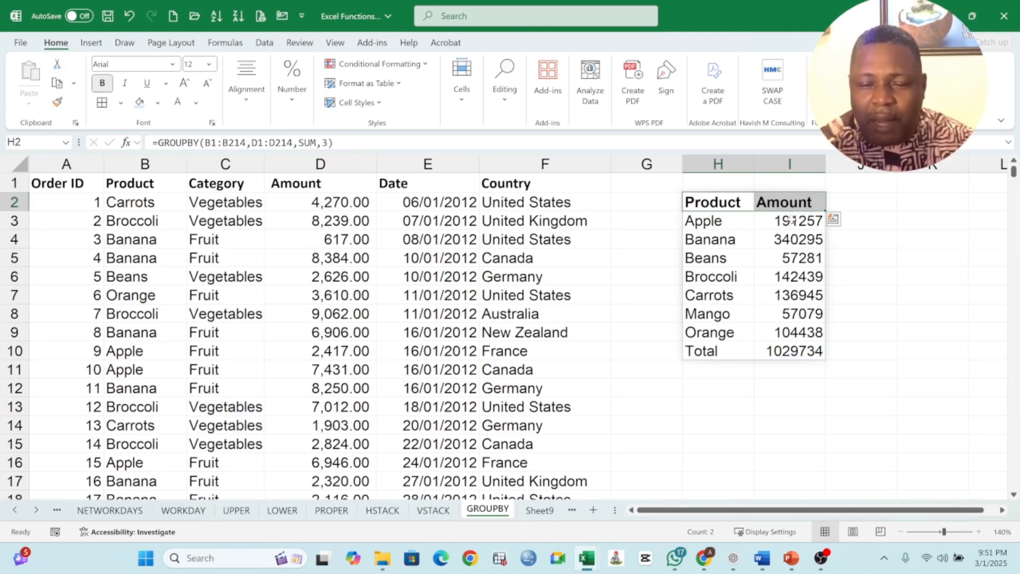
- Review the per-product Amount totals down to the 1029734 grand total
click(792, 222)
drag(791, 305, 791, 352)
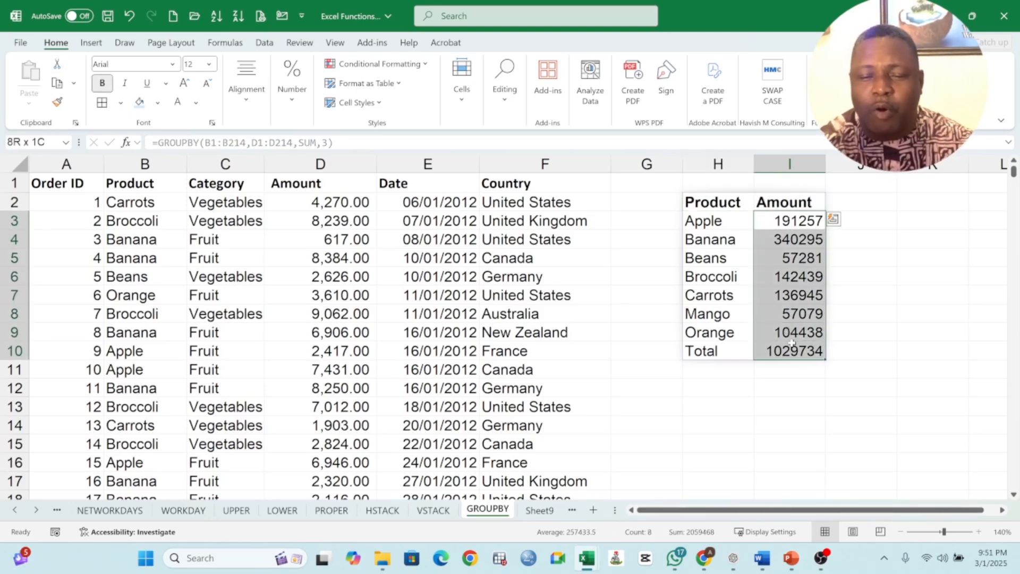
click(713, 224)
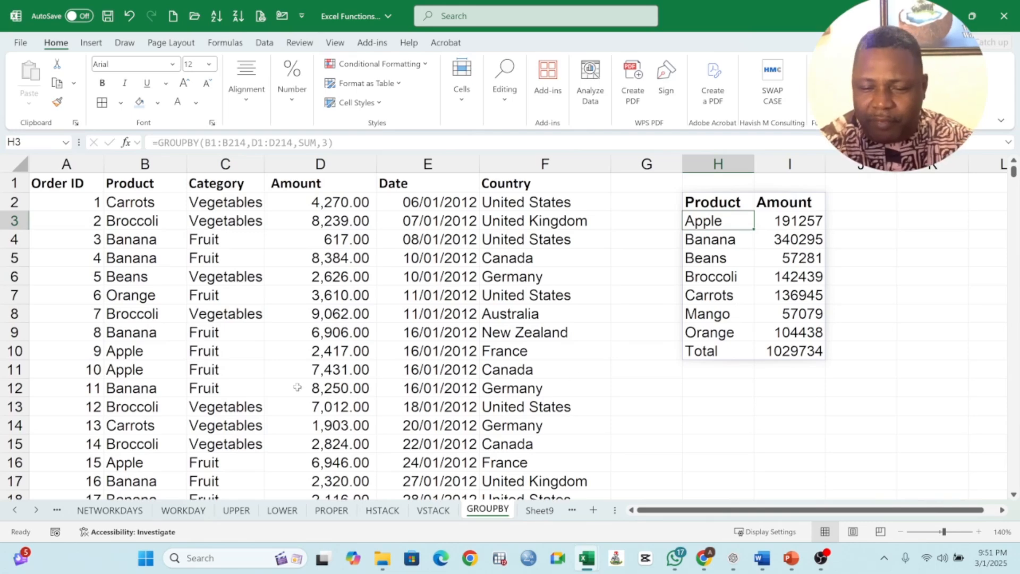
click(784, 355)
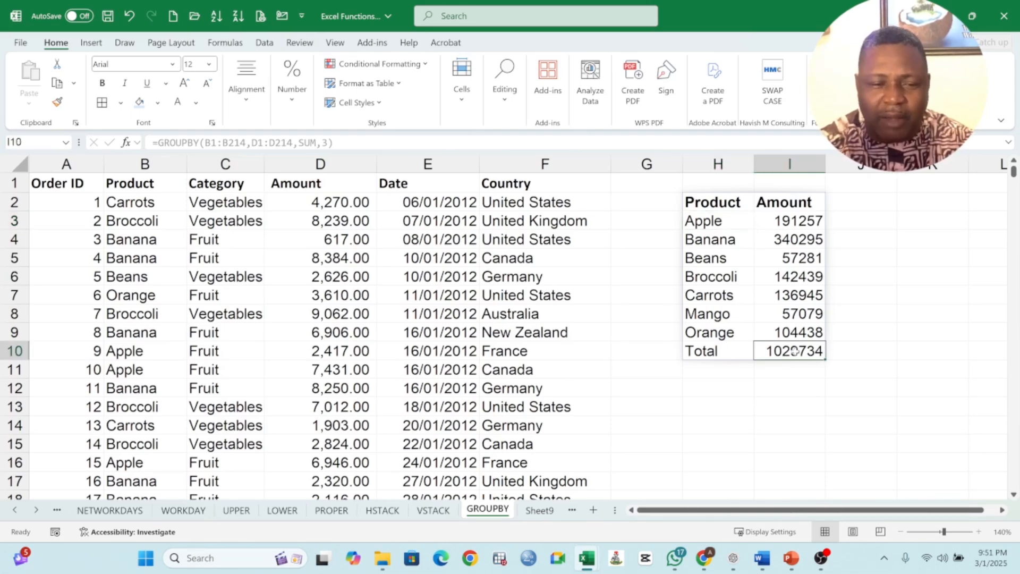
click(783, 332)
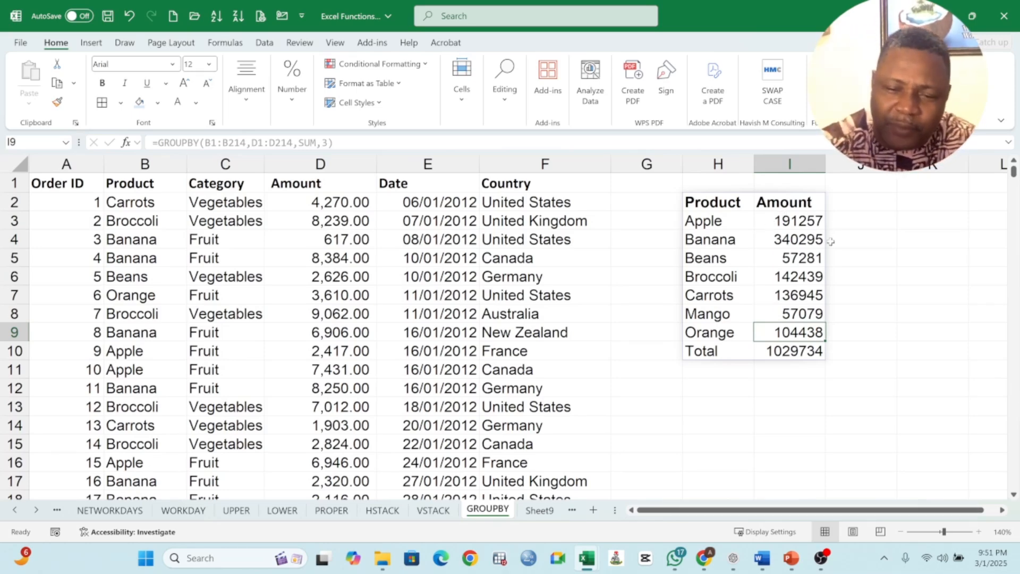
click(793, 202)
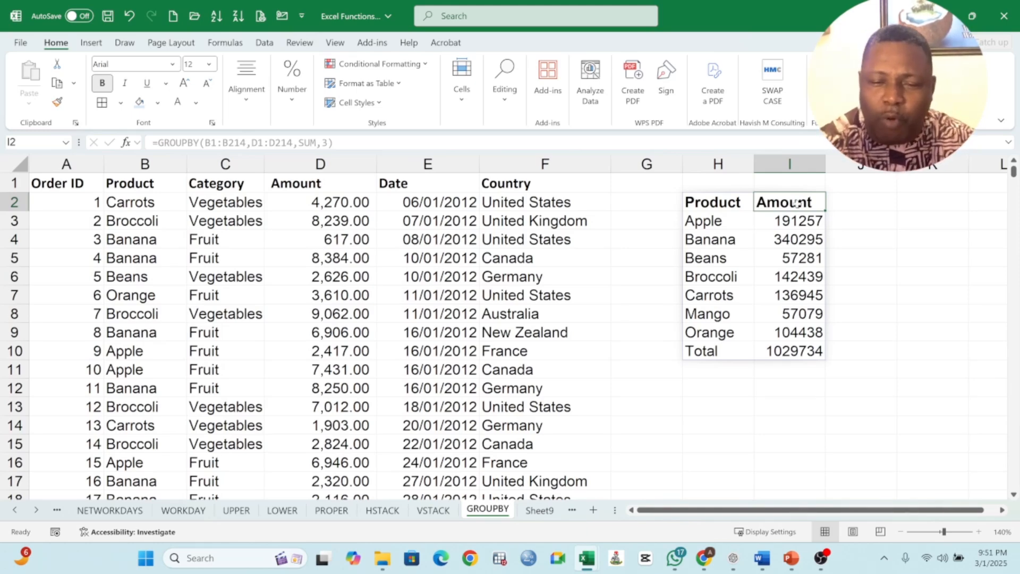
click(701, 402)
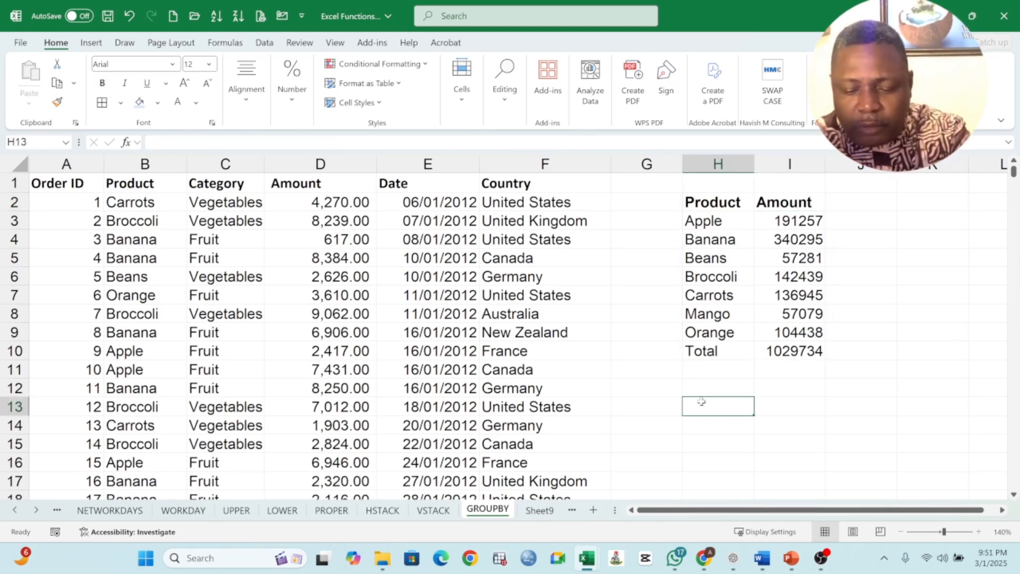
- In H13, begin a second GROUPBY with B1:B214 as row fields and D1:D214 as values
text(=GROU)
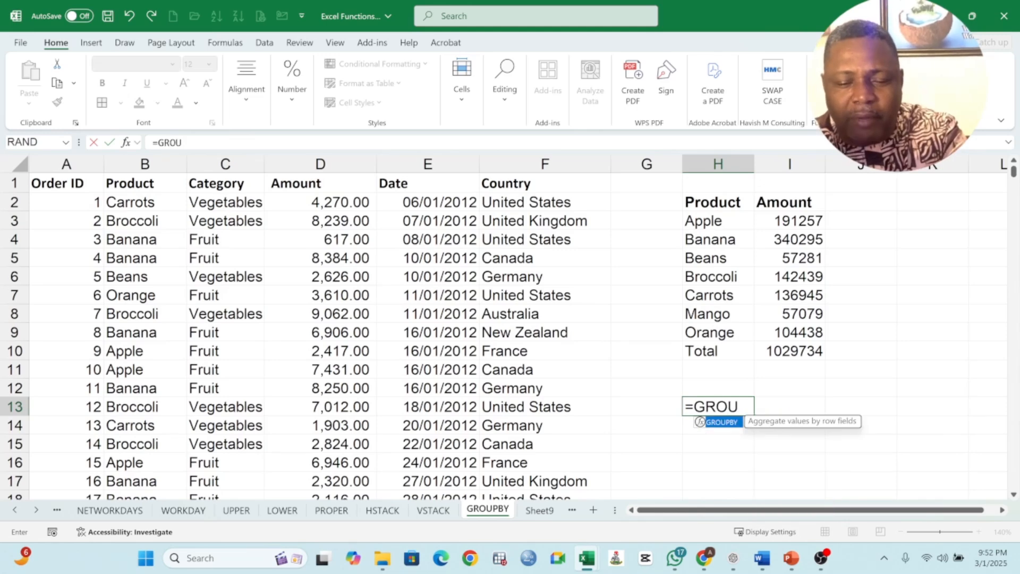
text(PBY)
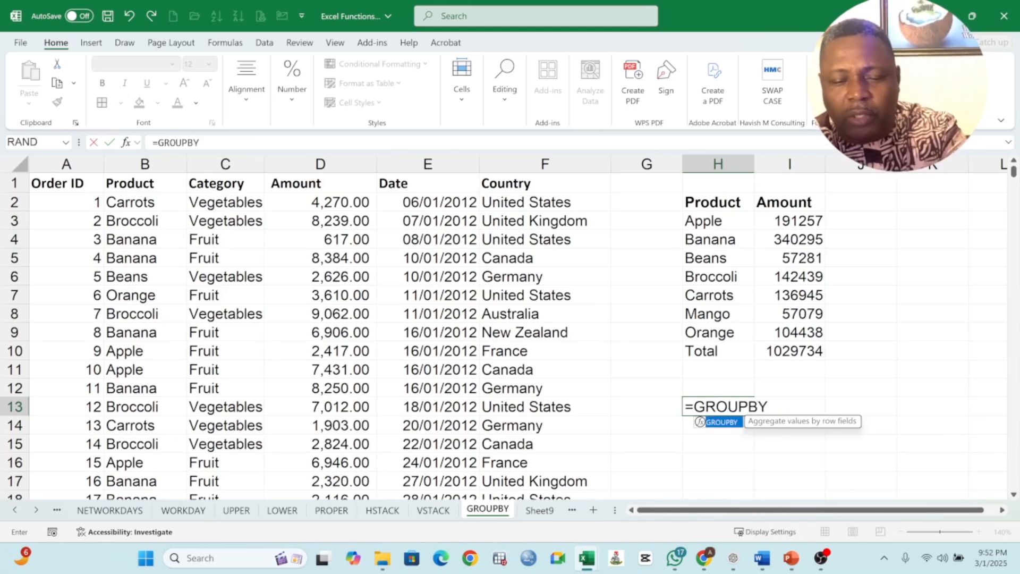
text(()
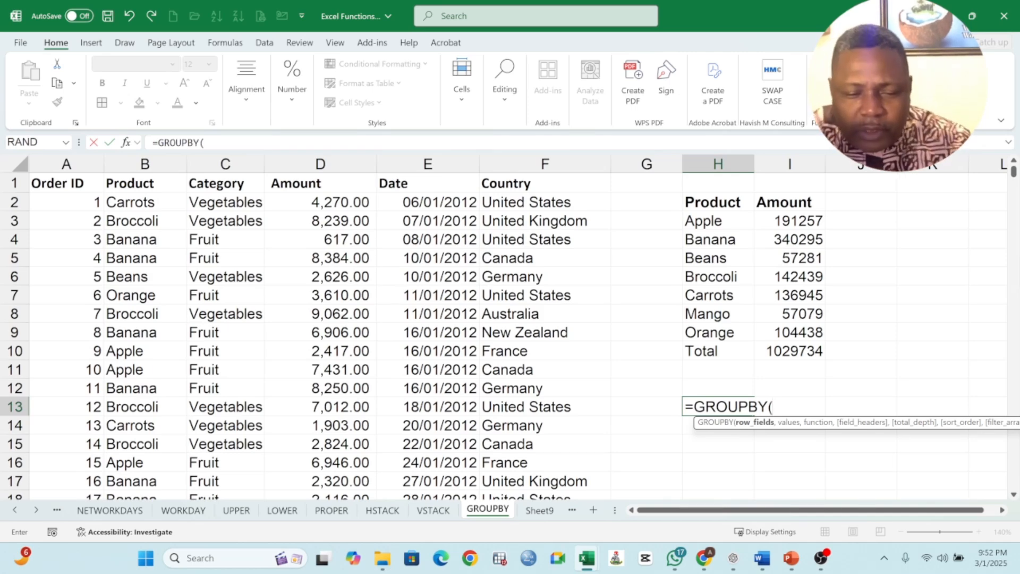
click(147, 185)
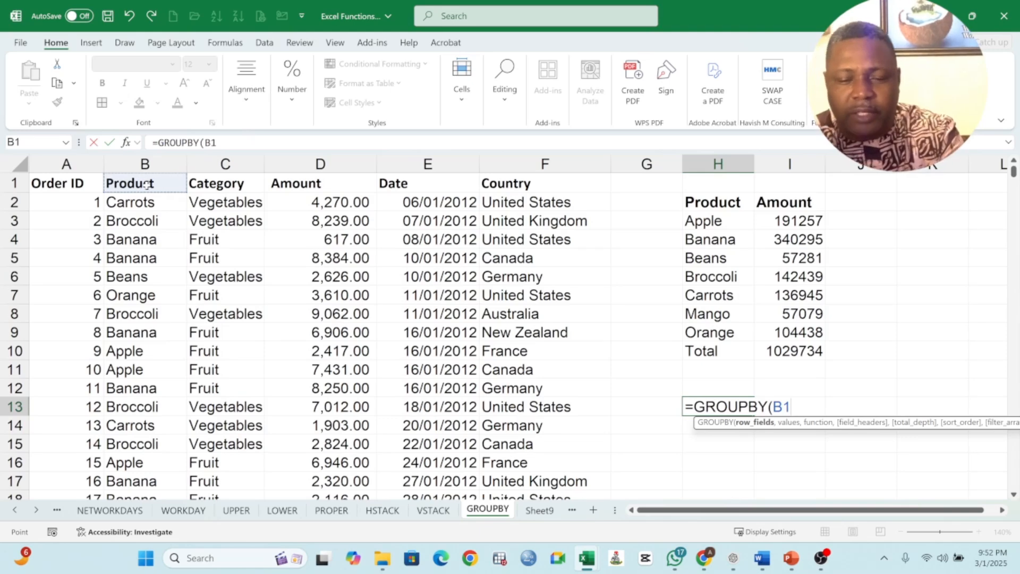
key(ctrl+shift+Down)
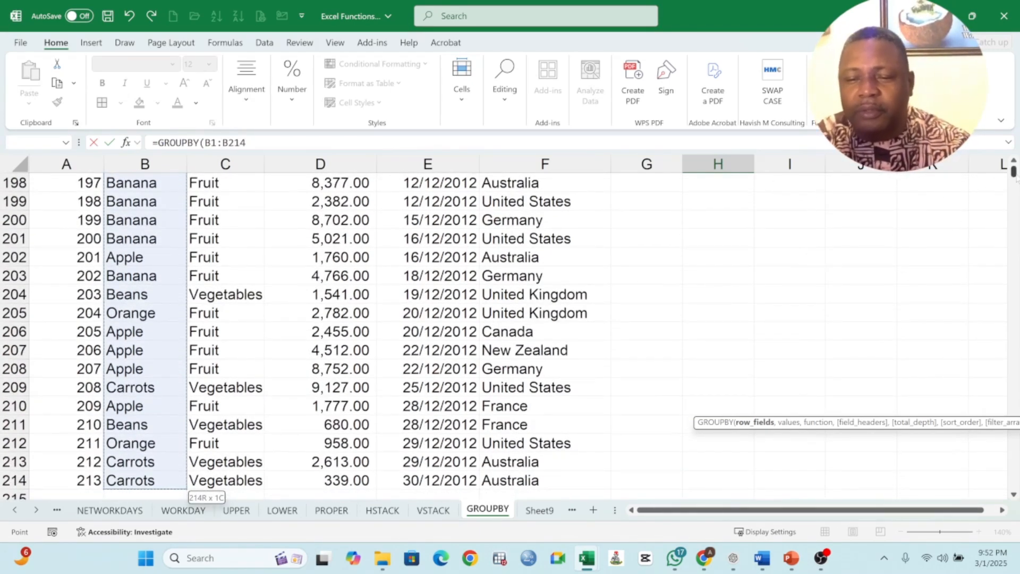
drag(1013, 178, 1009, 165)
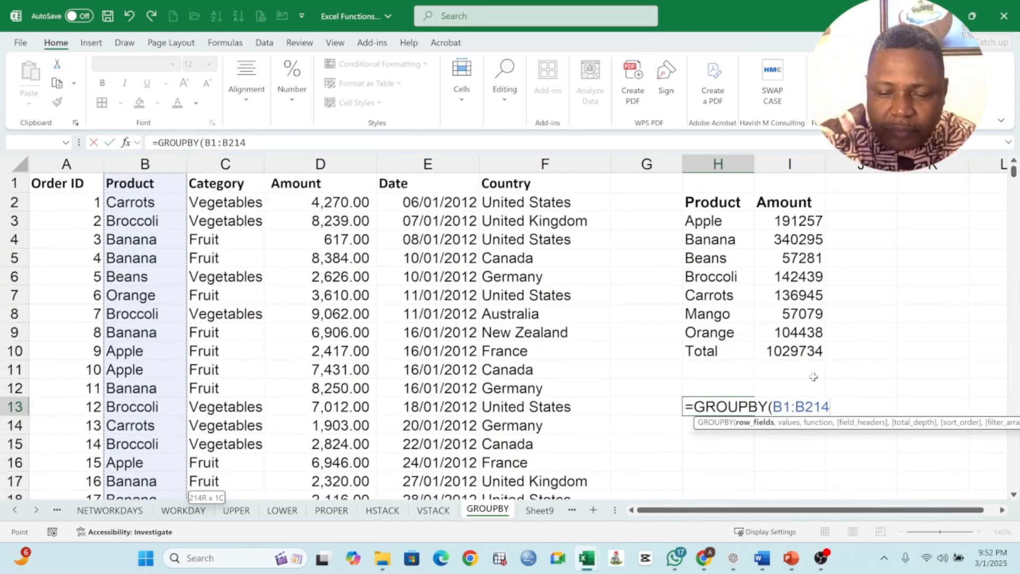
text(,)
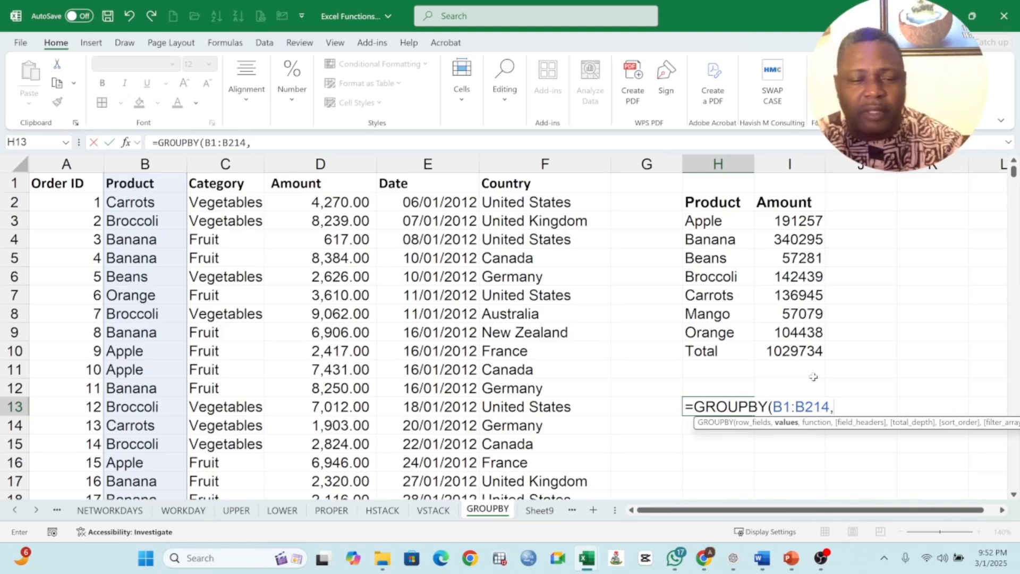
click(323, 184)
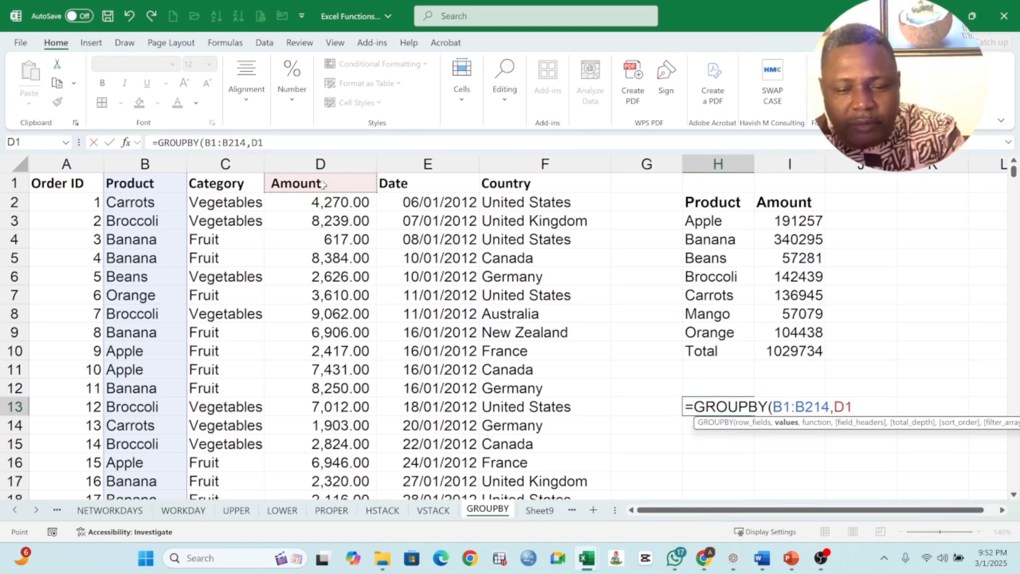
key(ctrl+shift+Down)
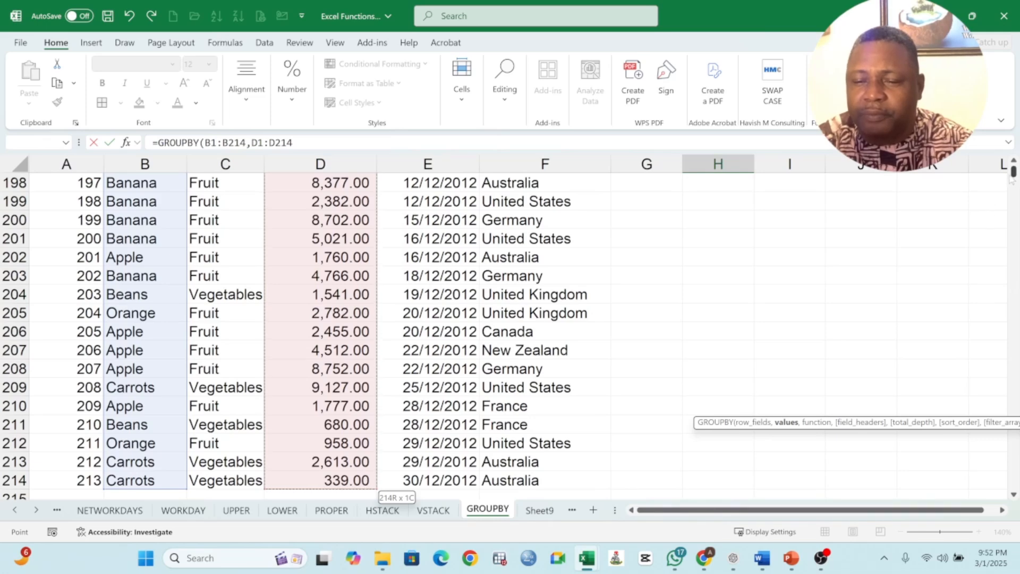
drag(1014, 173, 1014, 161)
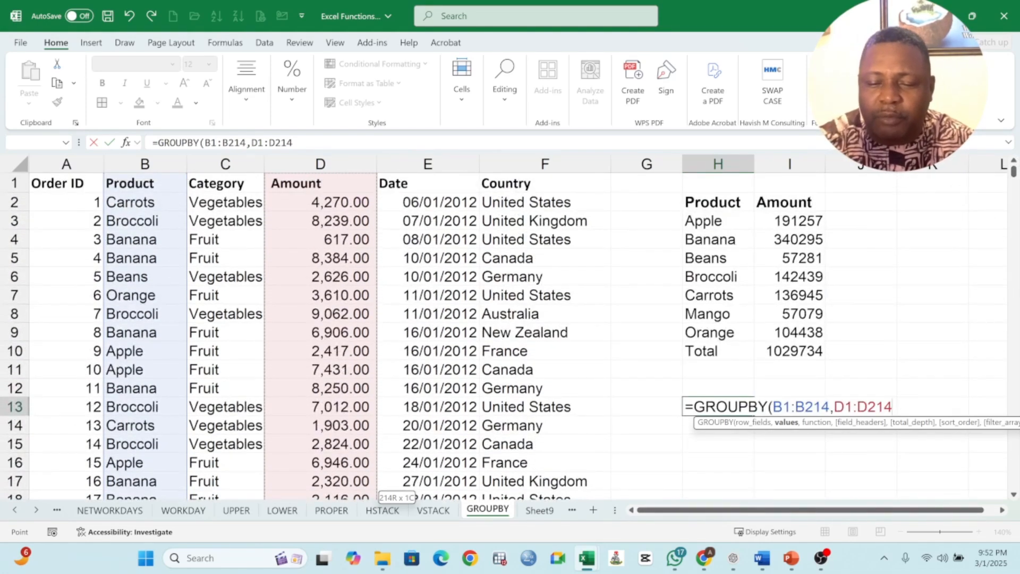
click(893, 407)
- Finish H13 as =GROUPBY(B1:B214,D1:D214,HSTACK(SUM,COUNT,AVERAGE,MAX,MIN))
text(,)
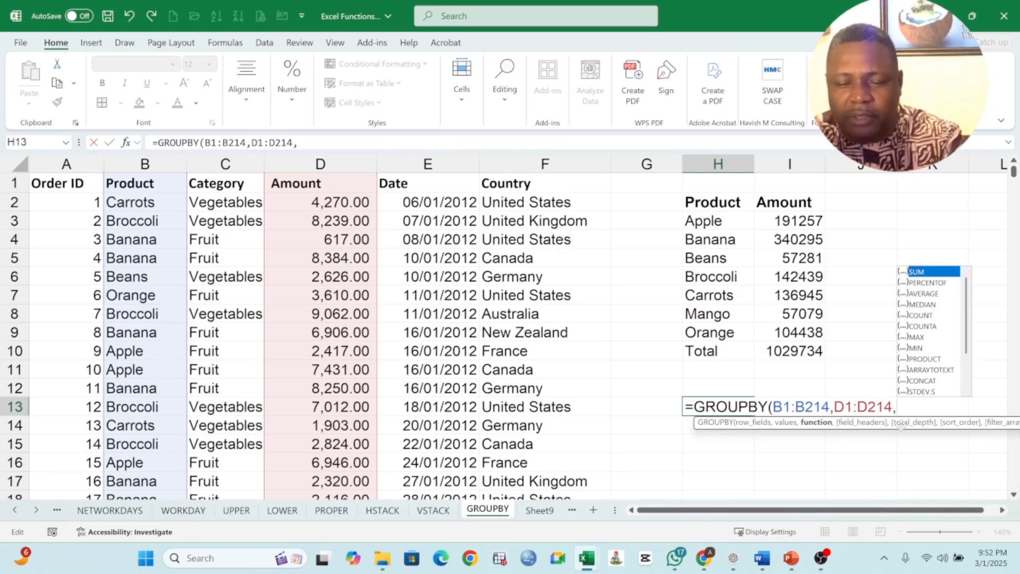
text(ST)
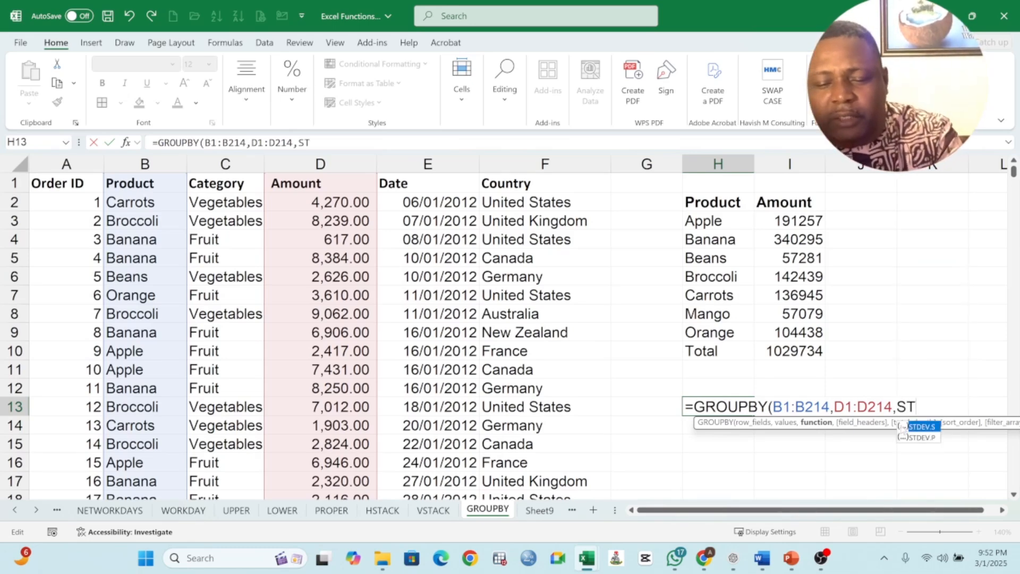
text(ACK()
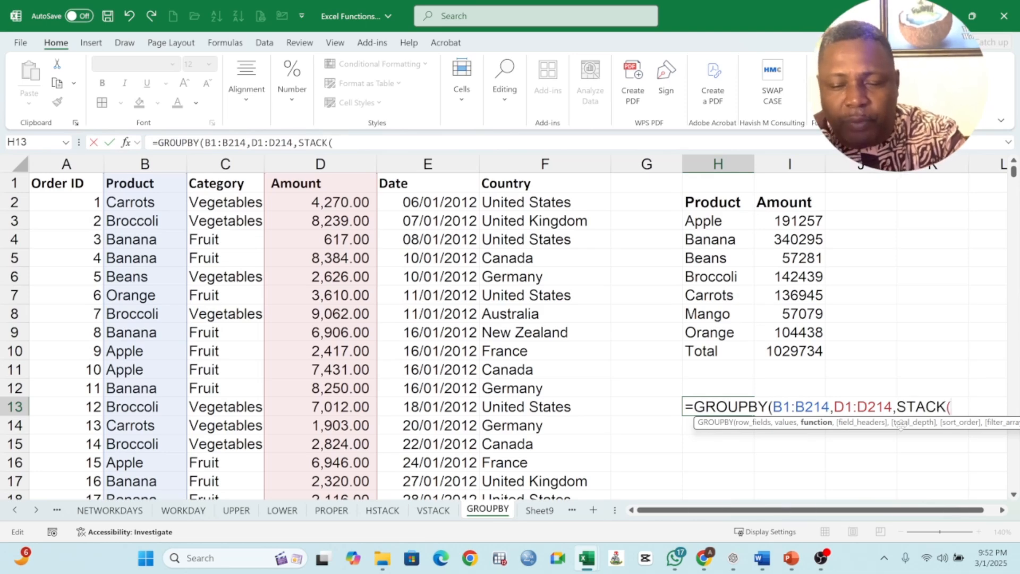
key(BackSpace)
key(BackSpace)
key(BackSpace)
key(BackSpace)
key(BackSpace)
key(BackSpace)
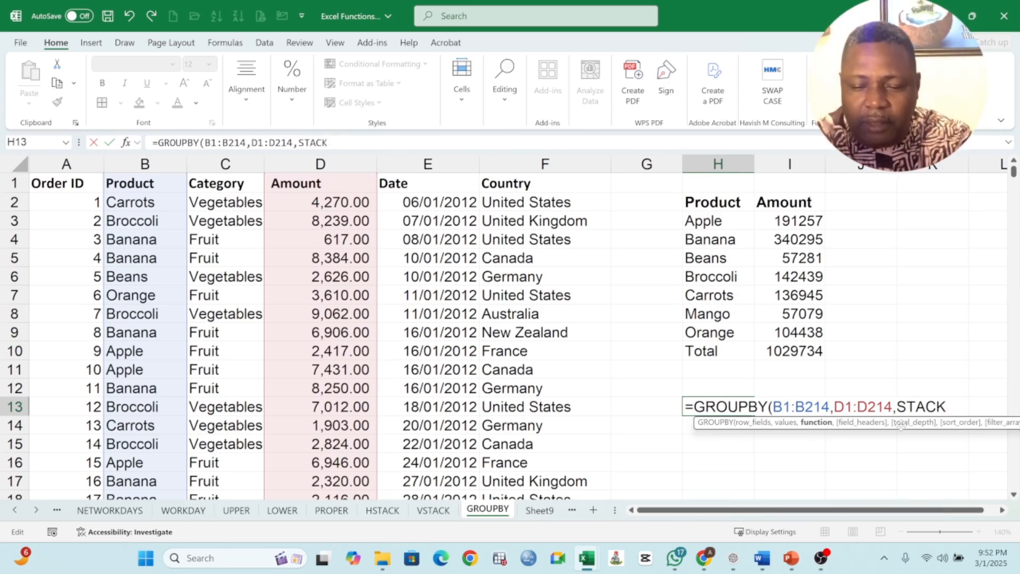
text(H)
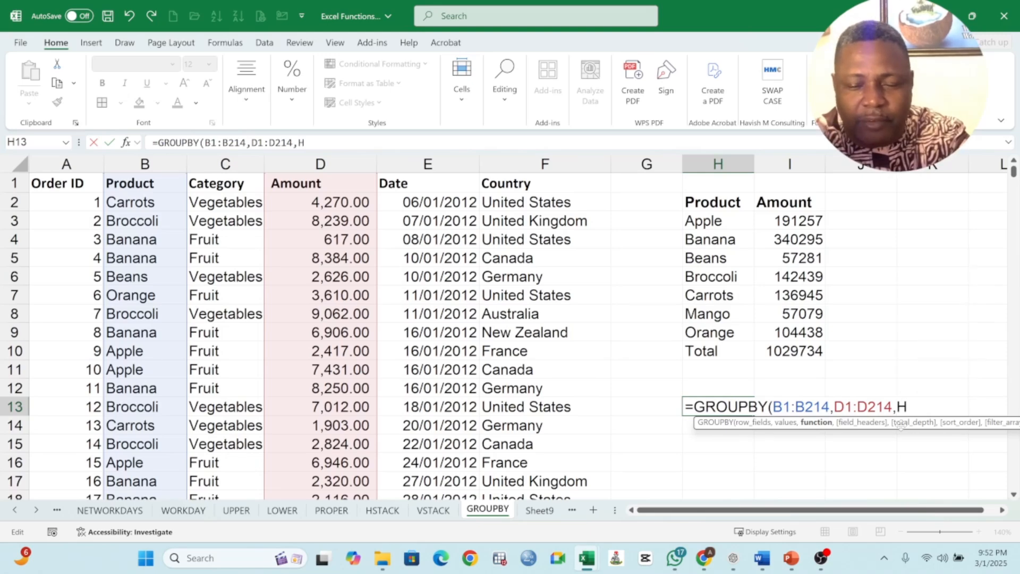
text(STACK()
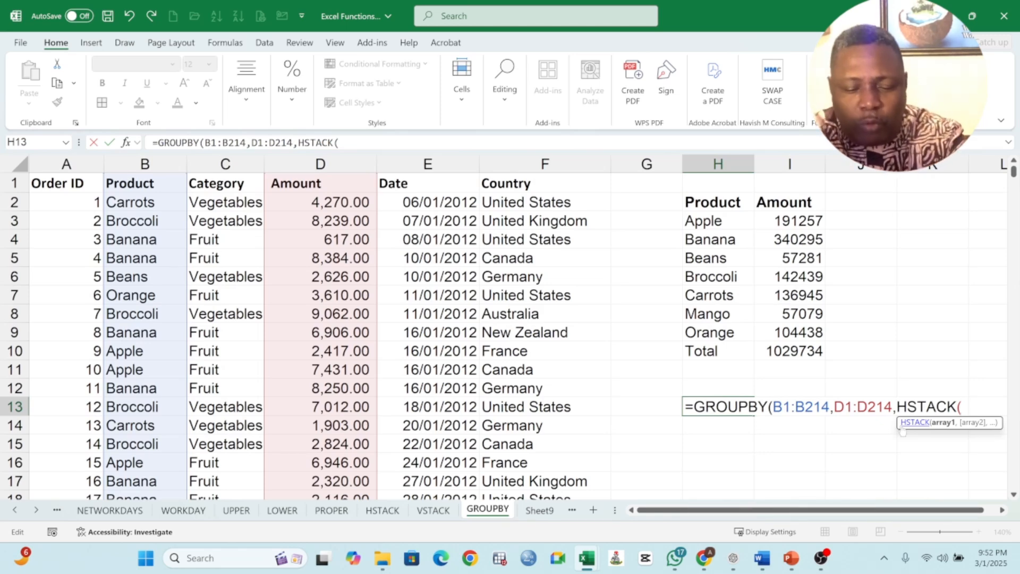
text(SUM)
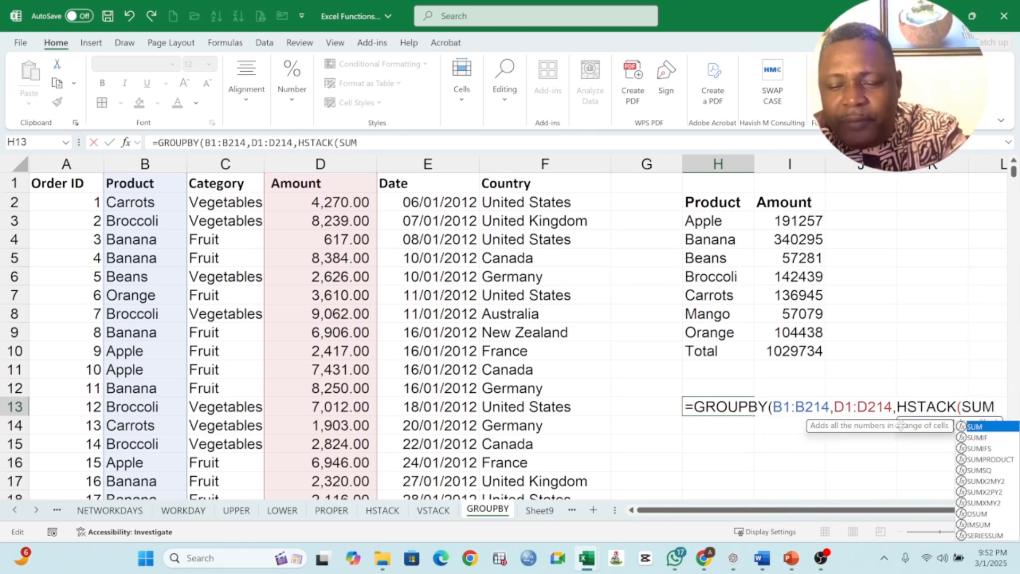
text(,)
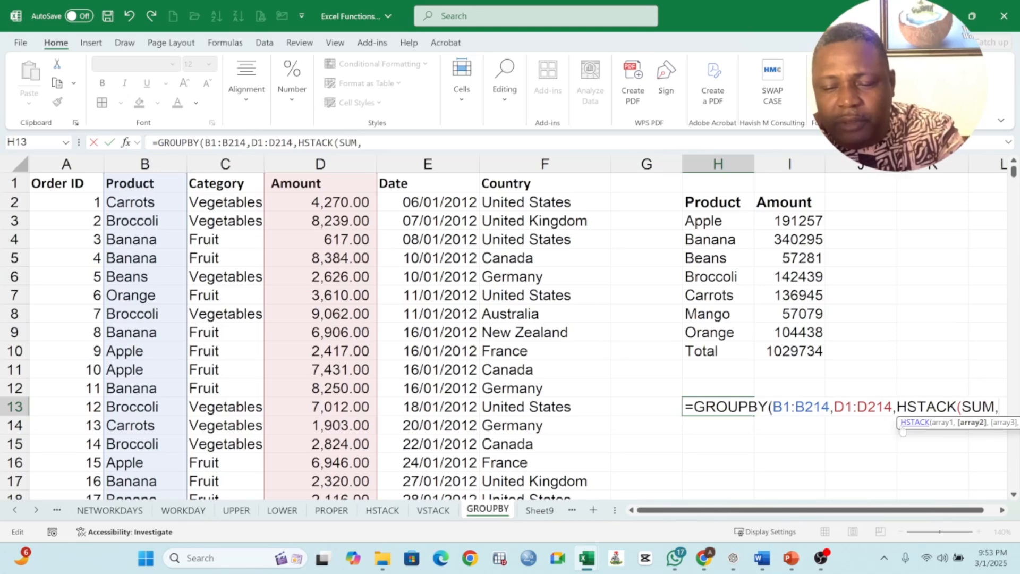
text(COUNT,)
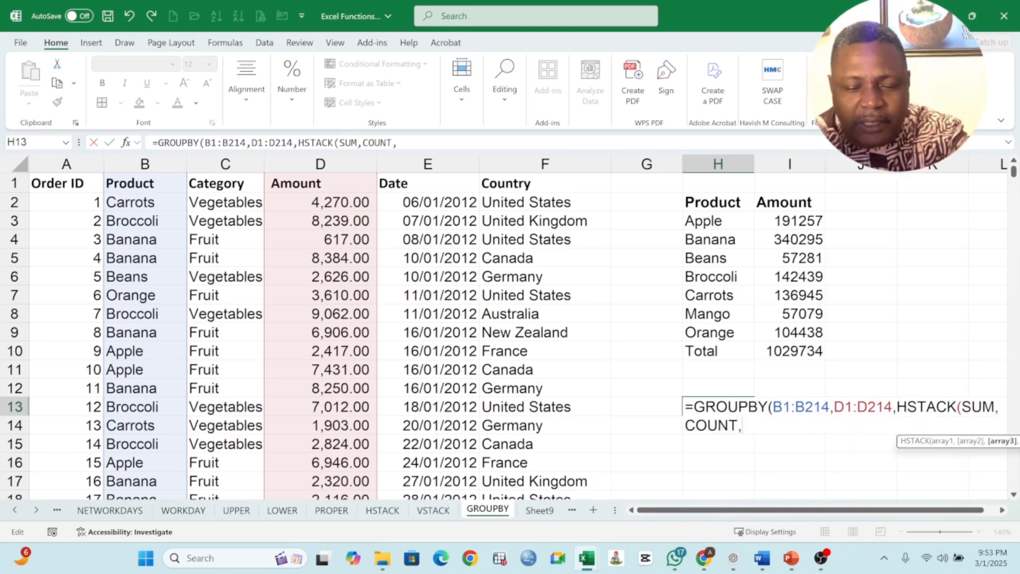
text(AV)
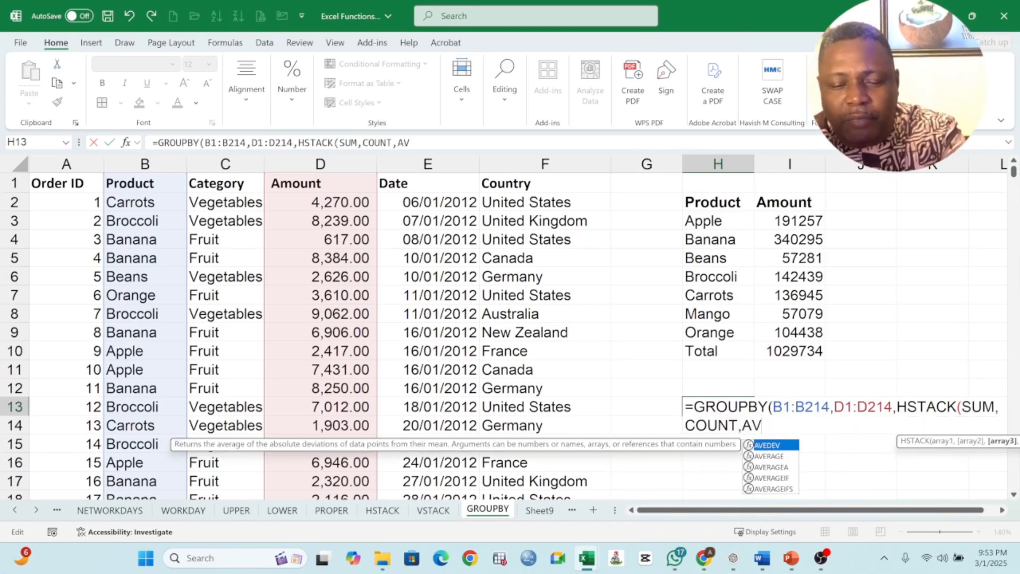
text(ER)
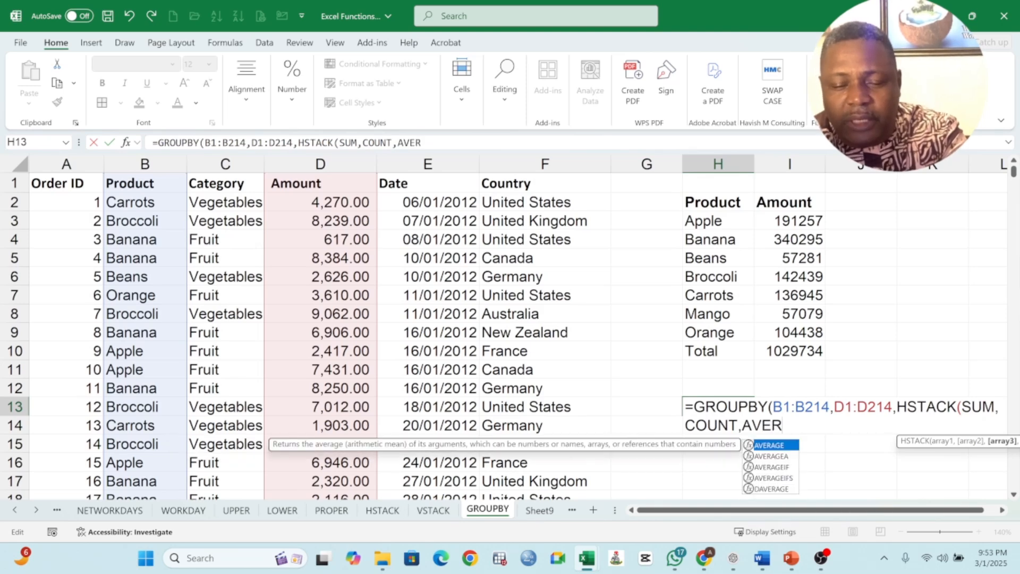
text(AGE,MA)
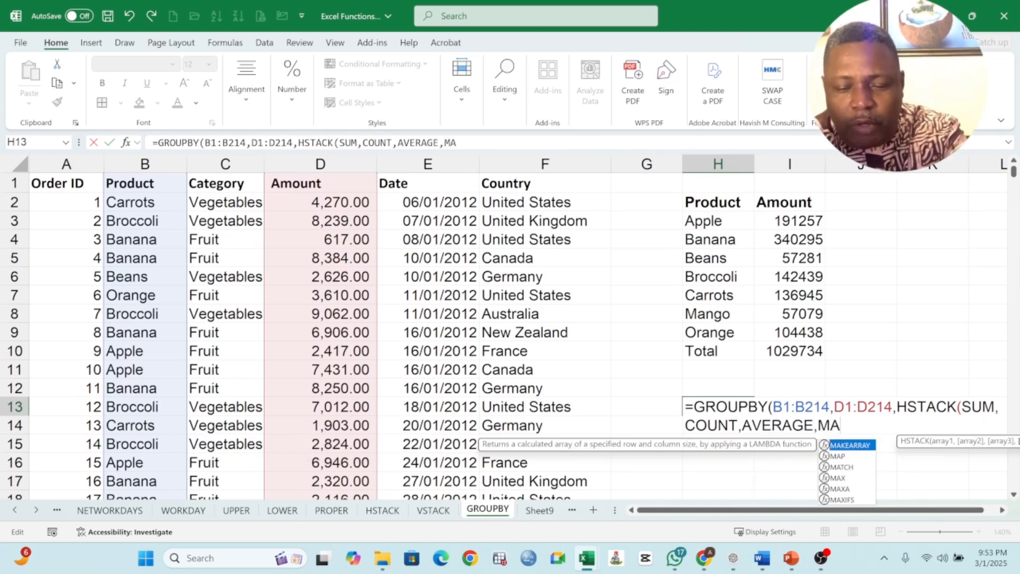
text(X,MIN)
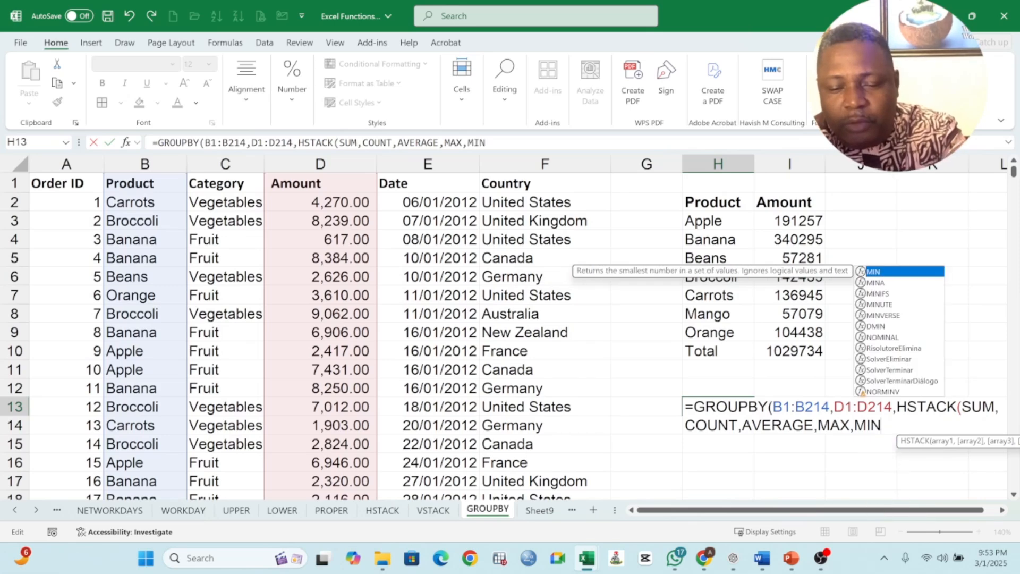
text())
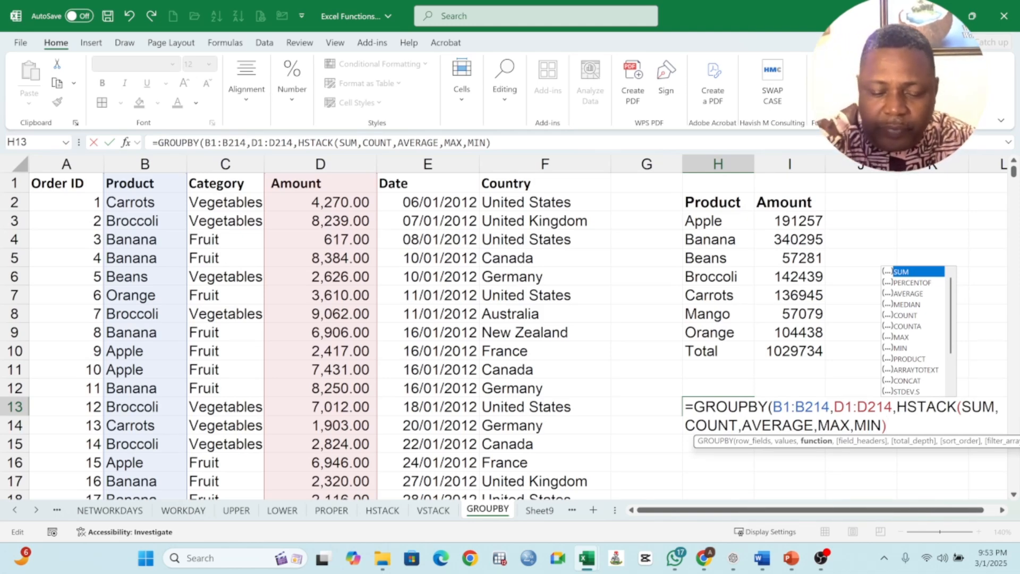
text())
key(Return)
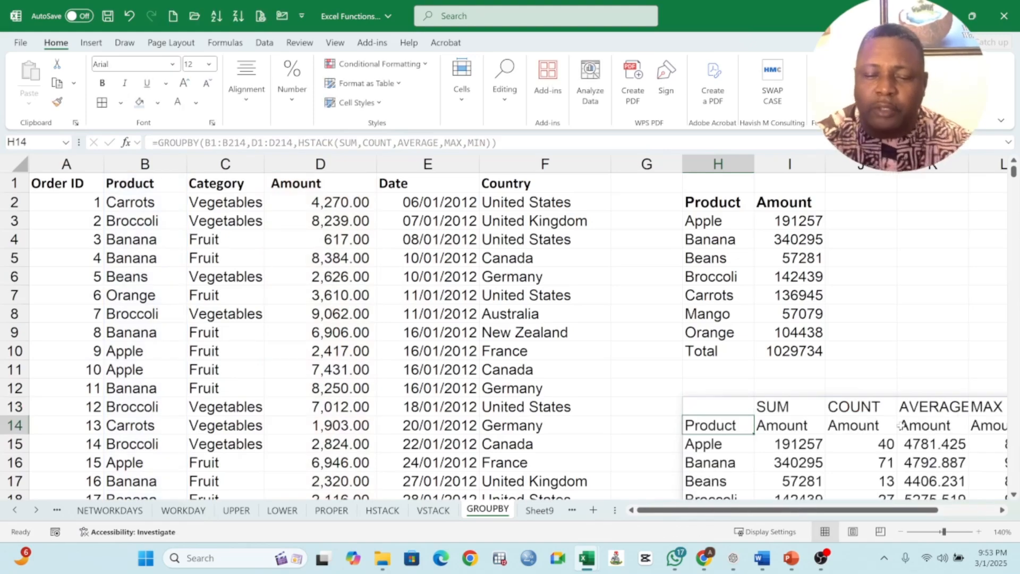
- Select the multi-function GROUPBY result H13:M22 and copy it
click(1003, 511)
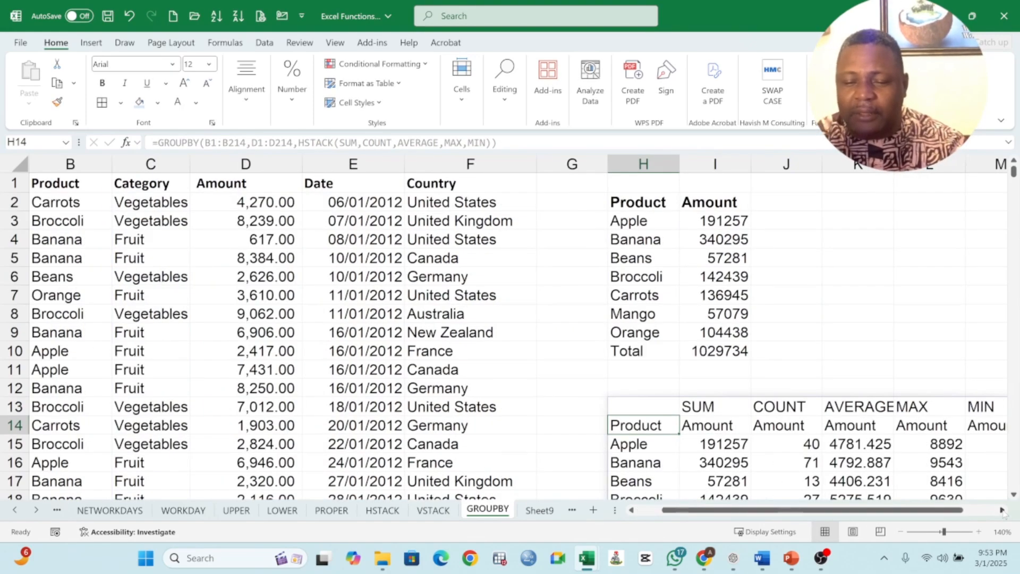
click(1002, 511)
scroll(826, 374, down, 2)
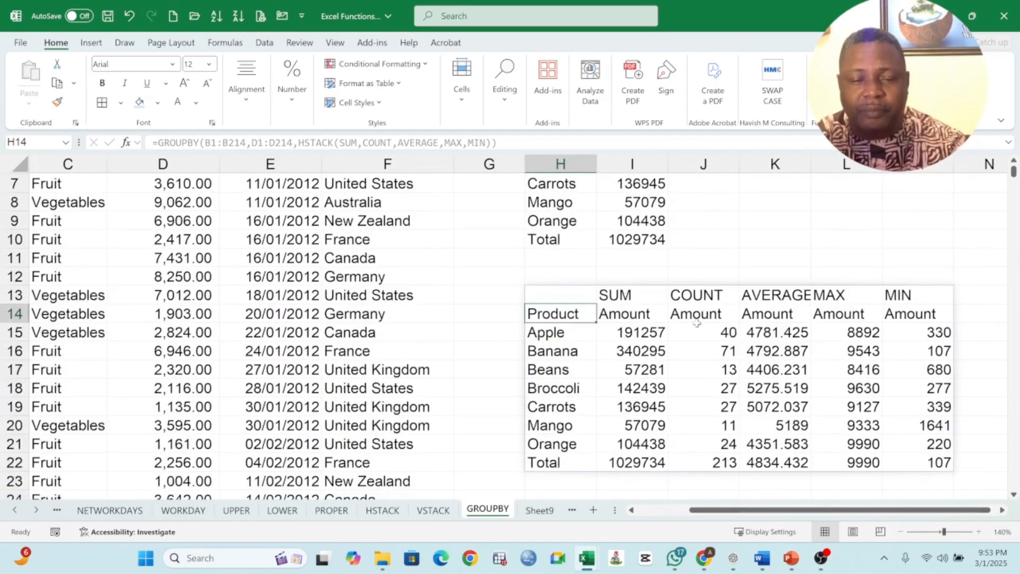
drag(626, 312, 927, 313)
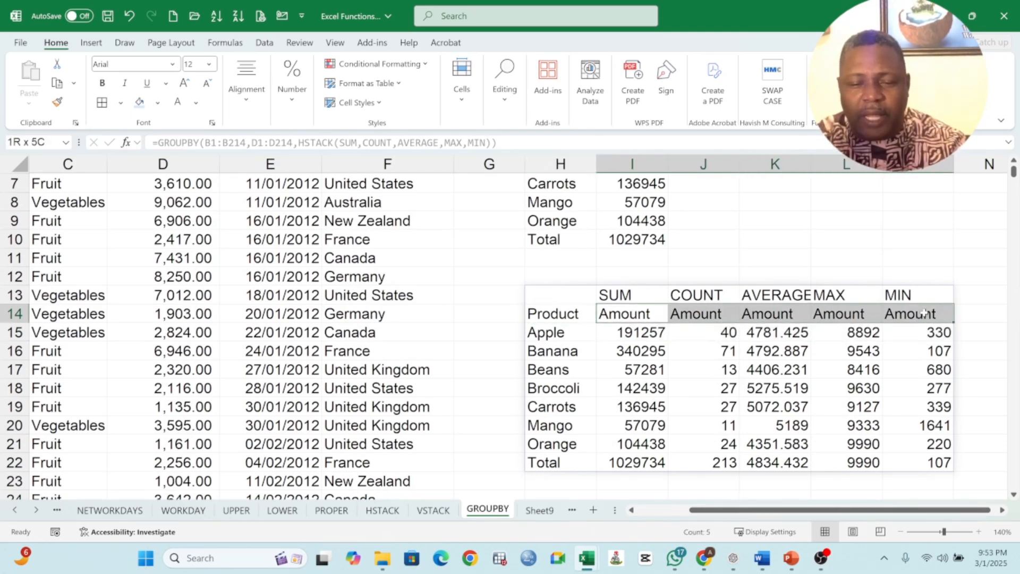
drag(581, 300, 632, 297)
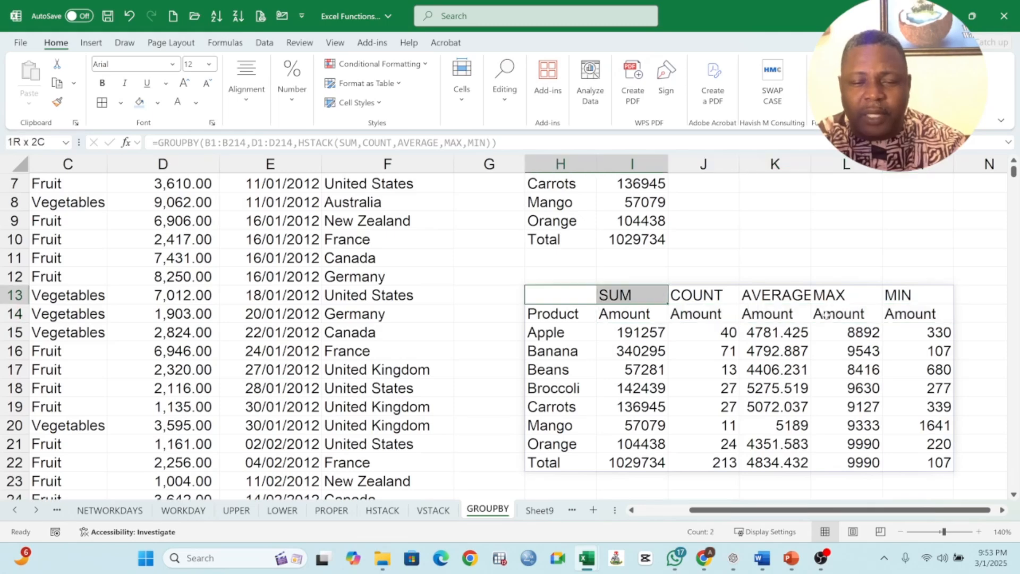
drag(826, 314, 898, 463)
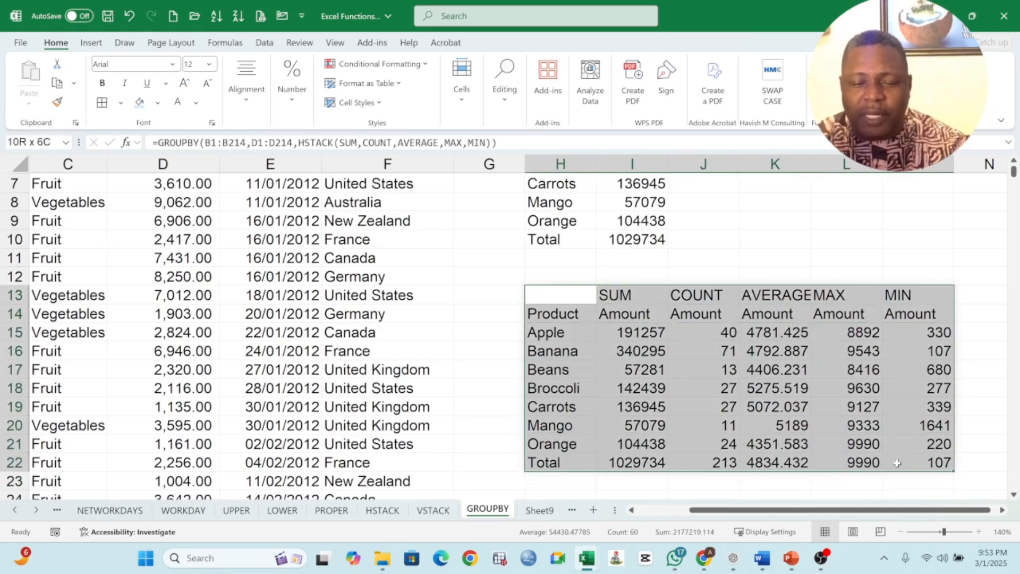
click(685, 317)
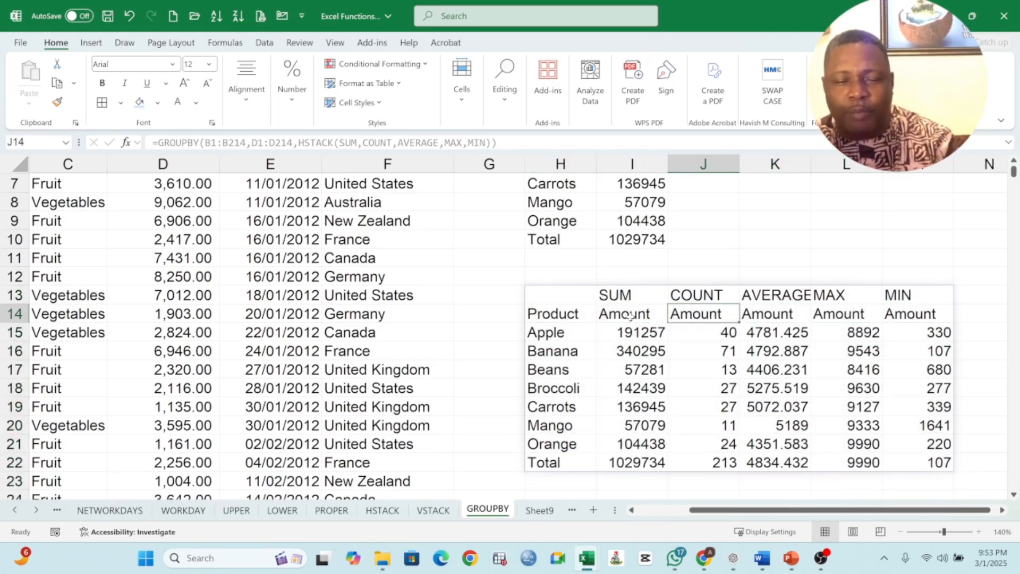
click(629, 316)
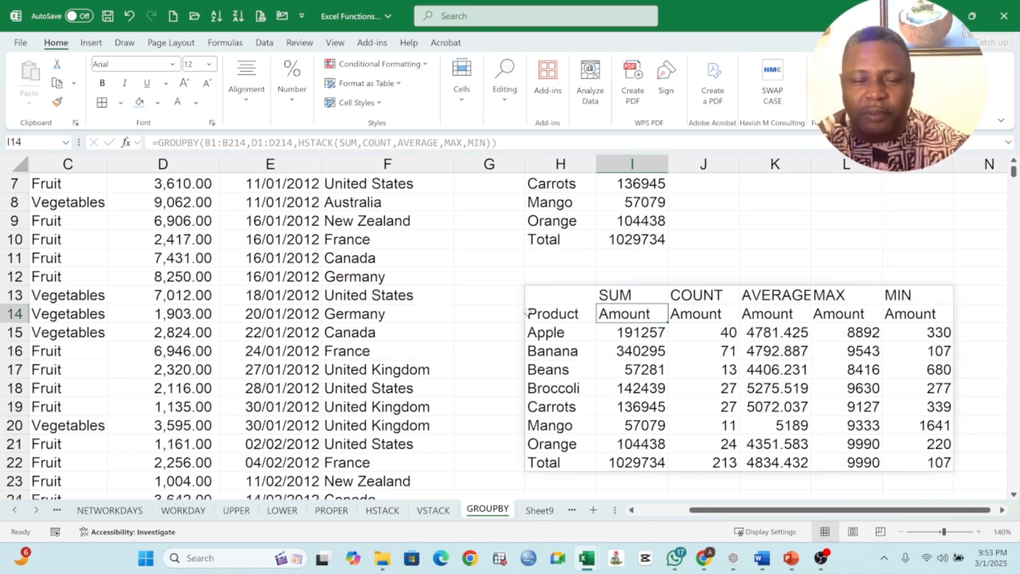
mouse_move(555, 296)
mouse_down()
mouse_move(786, 353)
mouse_move(903, 433)
mouse_move(910, 463)
mouse_up()
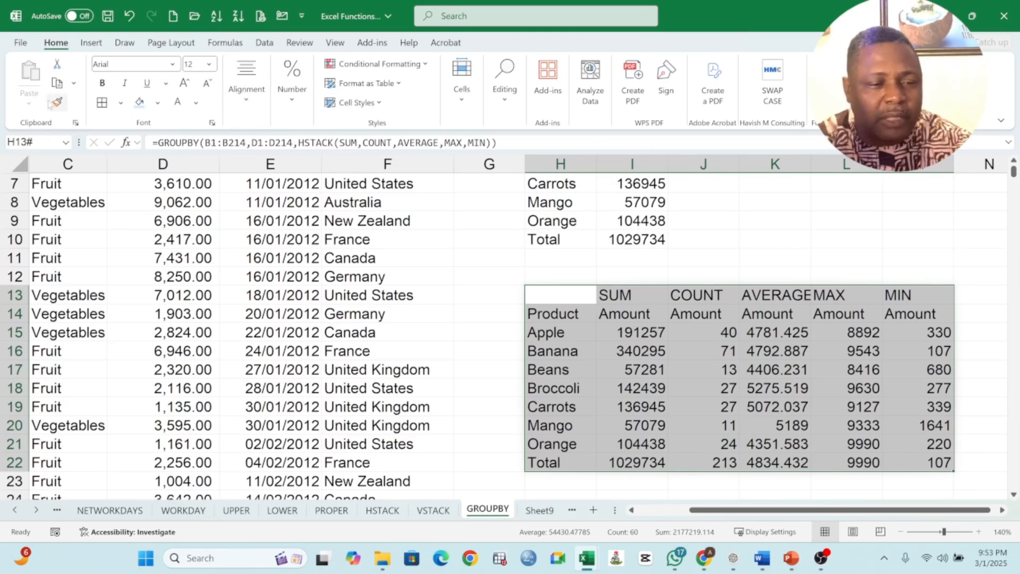
click(57, 82)
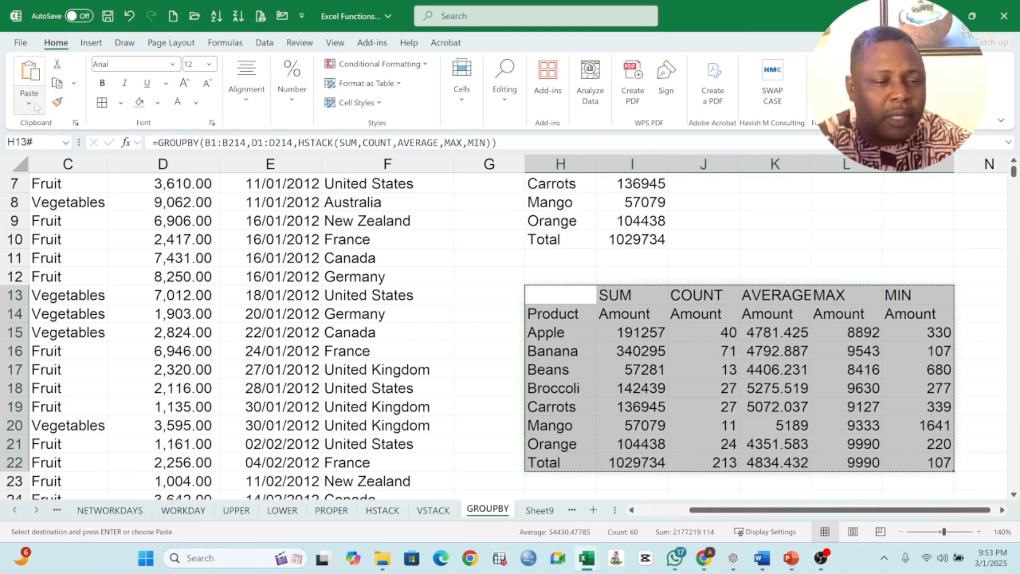
- Paste the copied summary table back over itself as plain values
click(33, 104)
click(24, 206)
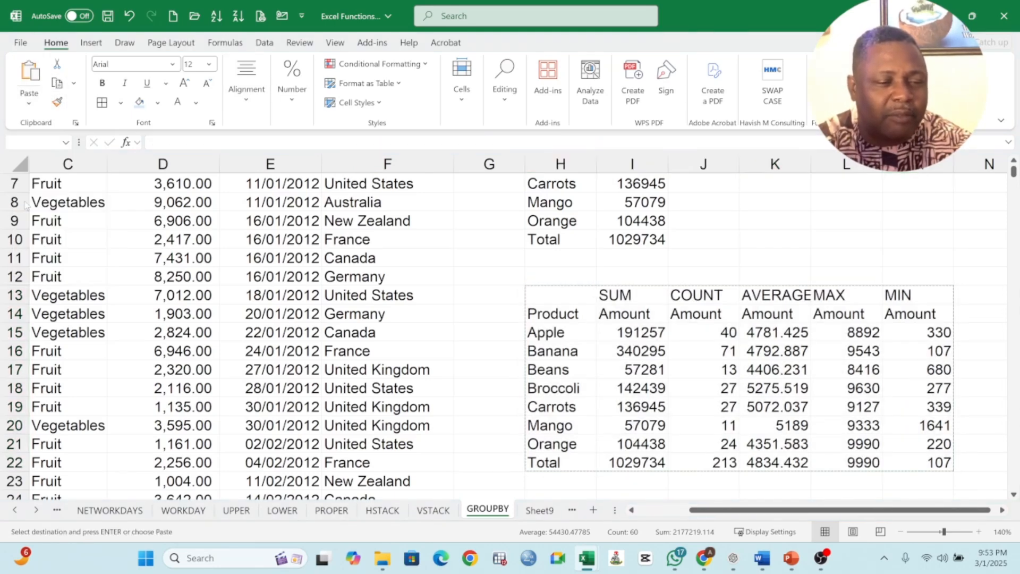
click(708, 351)
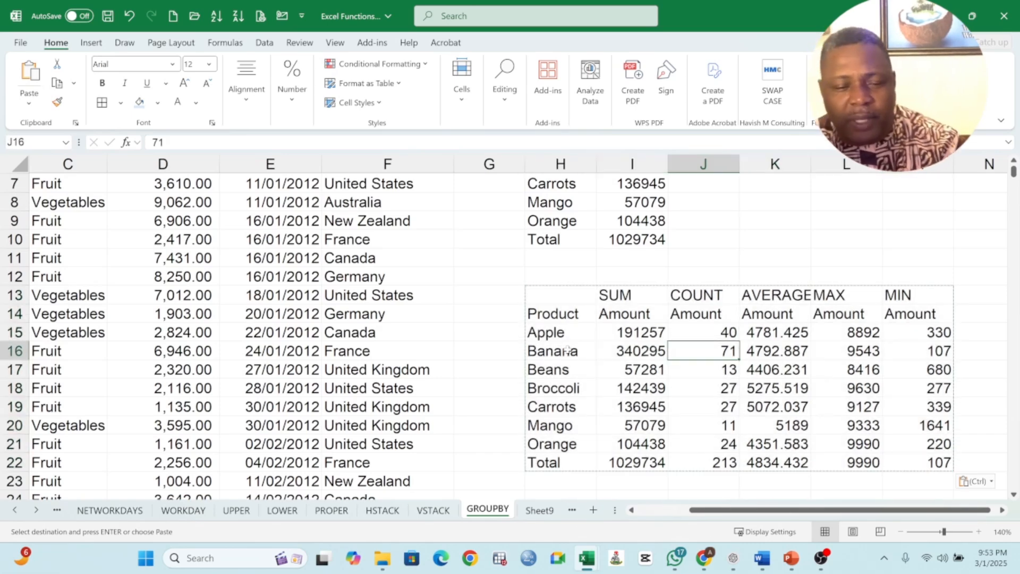
click(555, 328)
click(557, 313)
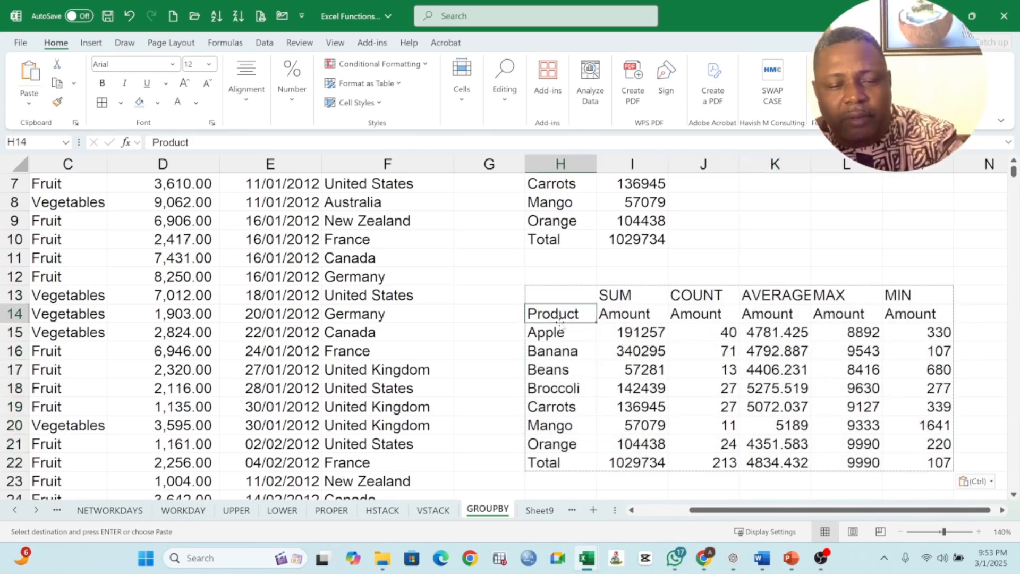
- Rename the SUM and COUNT Amount headers to Total Sales and No of Sales
click(640, 314)
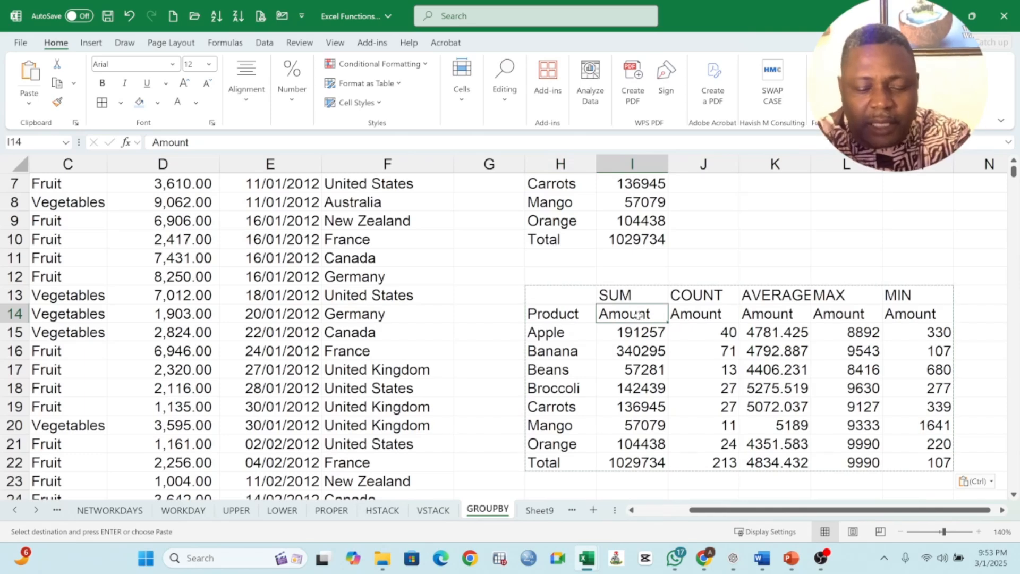
text(t)
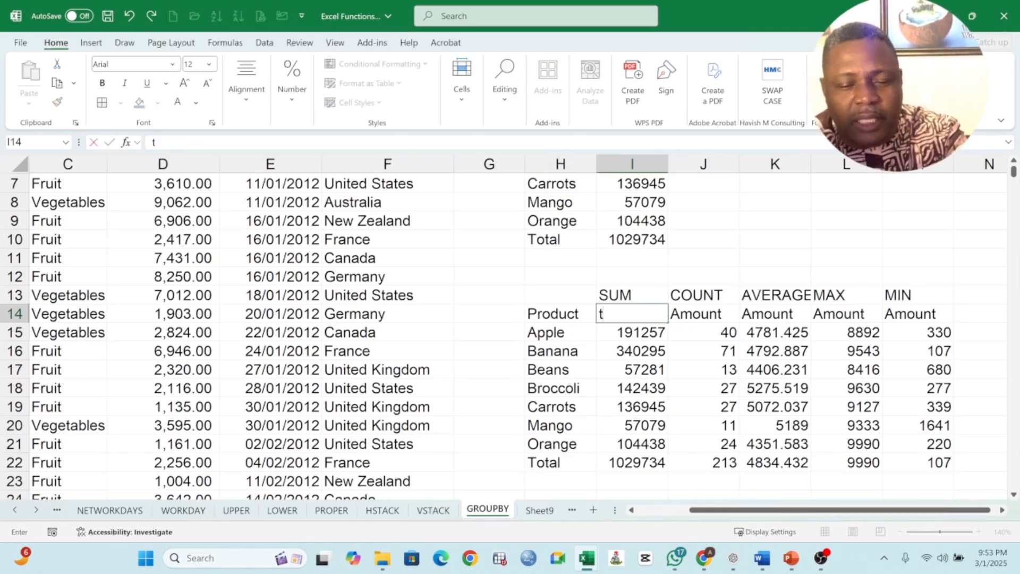
text(to)
key(BackSpace)
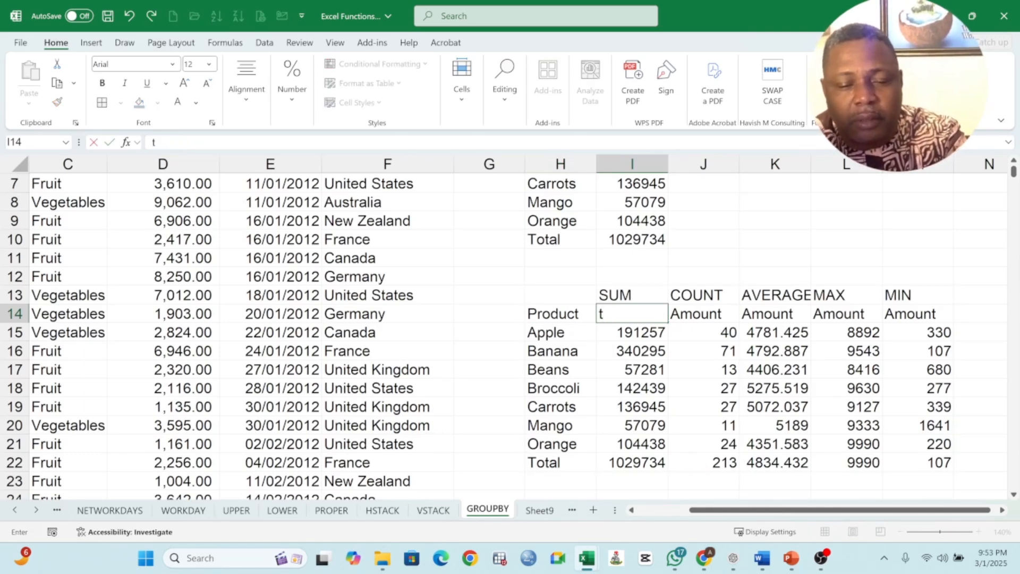
text(oal)
key(BackSpace)
key(BackSpace)
text(tal)
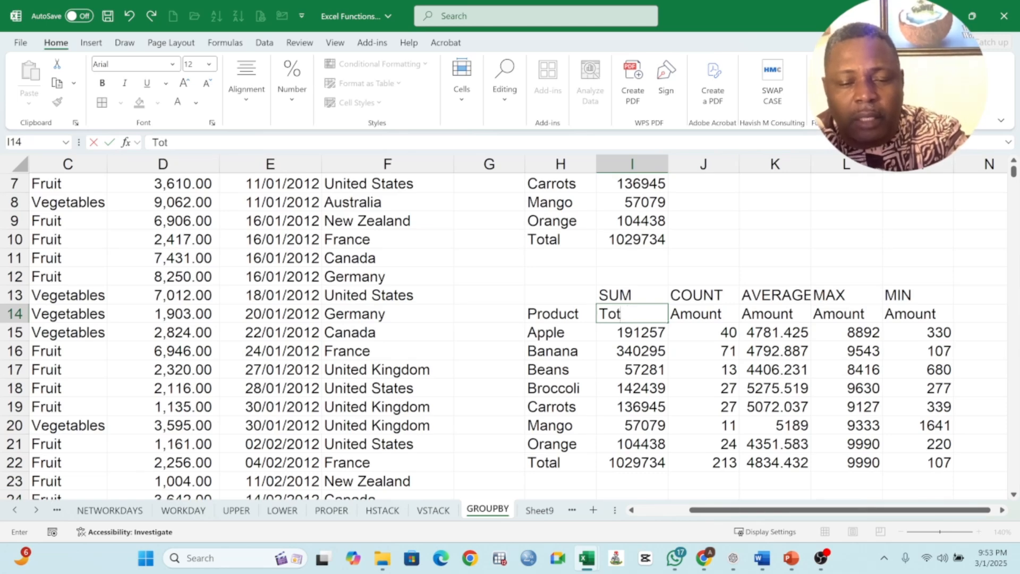
text( Sales)
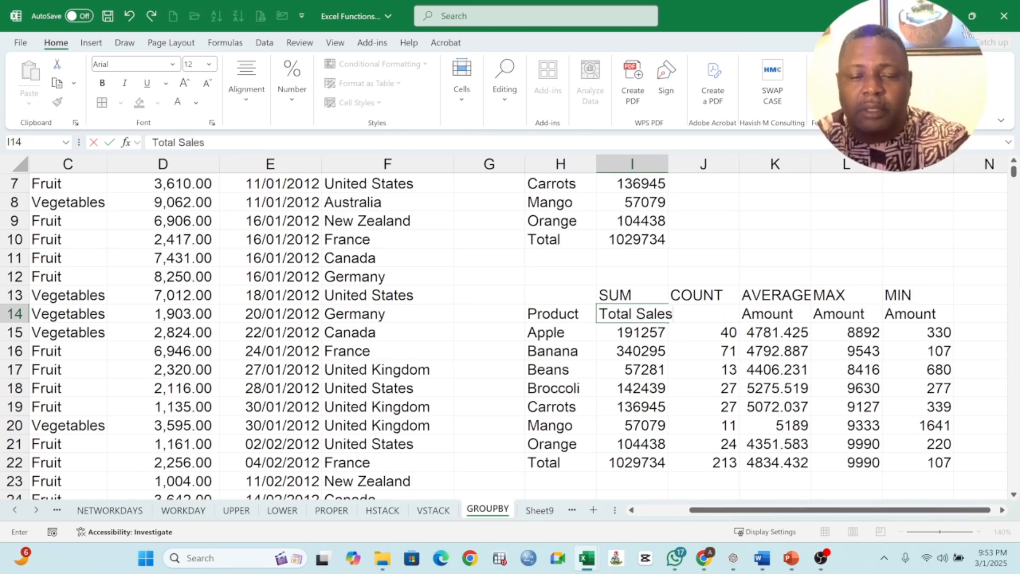
click(682, 367)
click(713, 313)
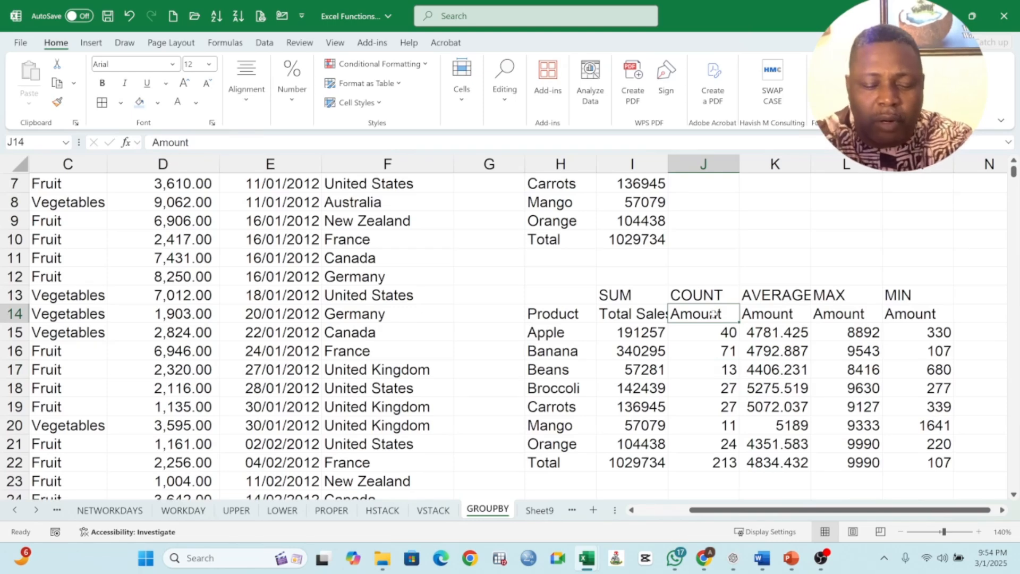
text(No of Sales)
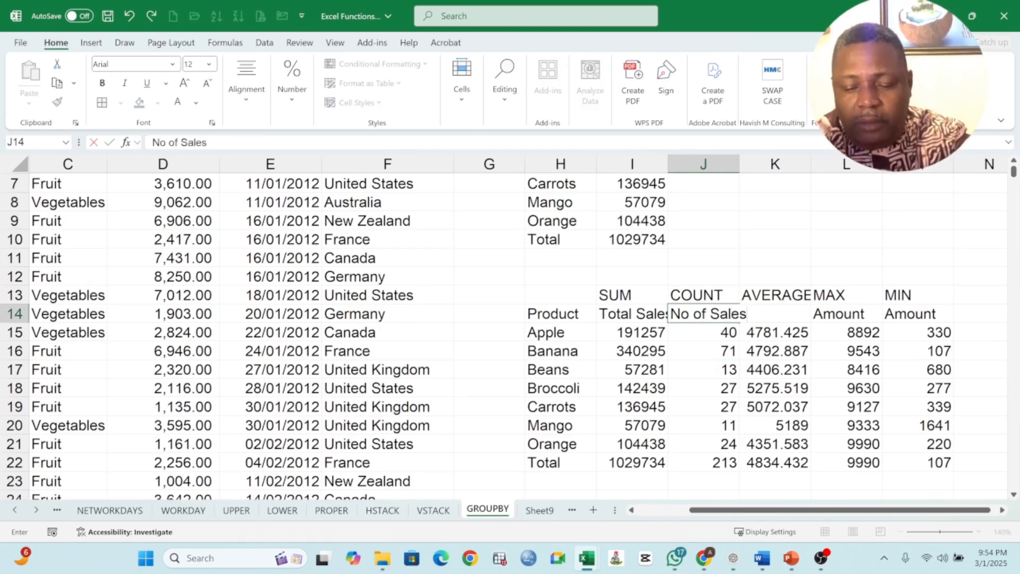
key(Return)
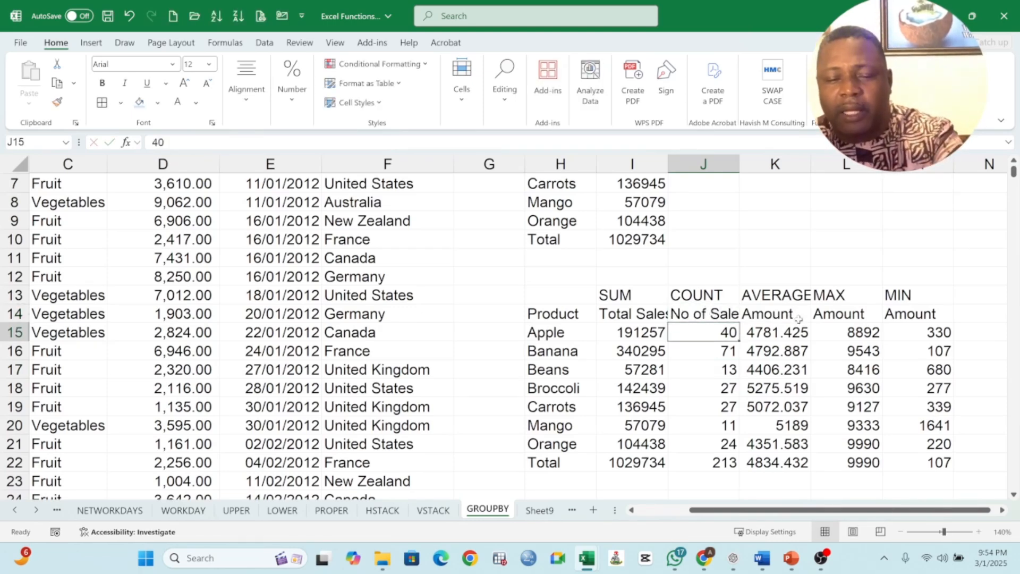
- Rename the AVERAGE, MAX and MIN headers to Average, Highest and Lowest
click(792, 316)
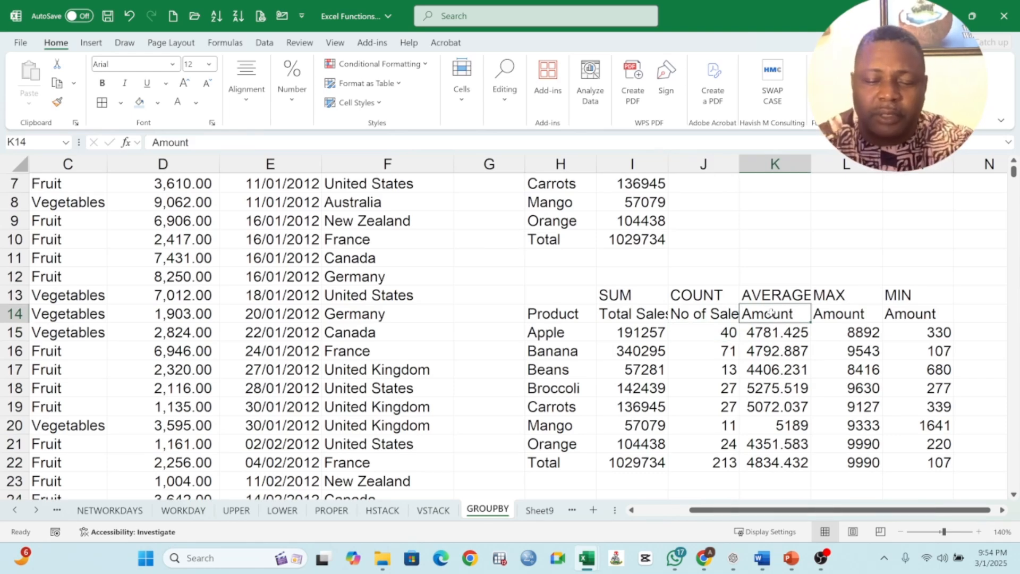
double_click(767, 316)
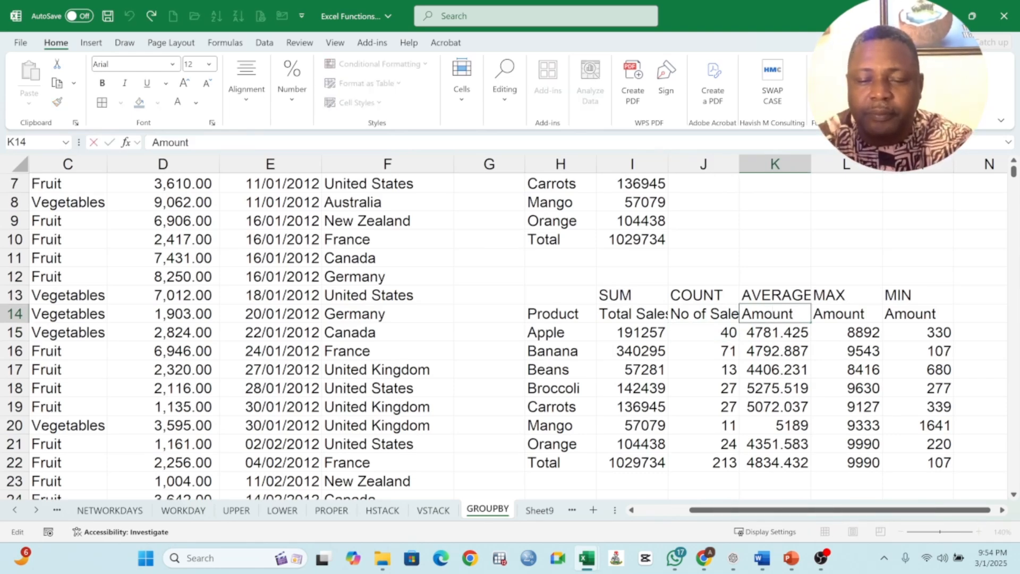
double_click(768, 316)
text(Average)
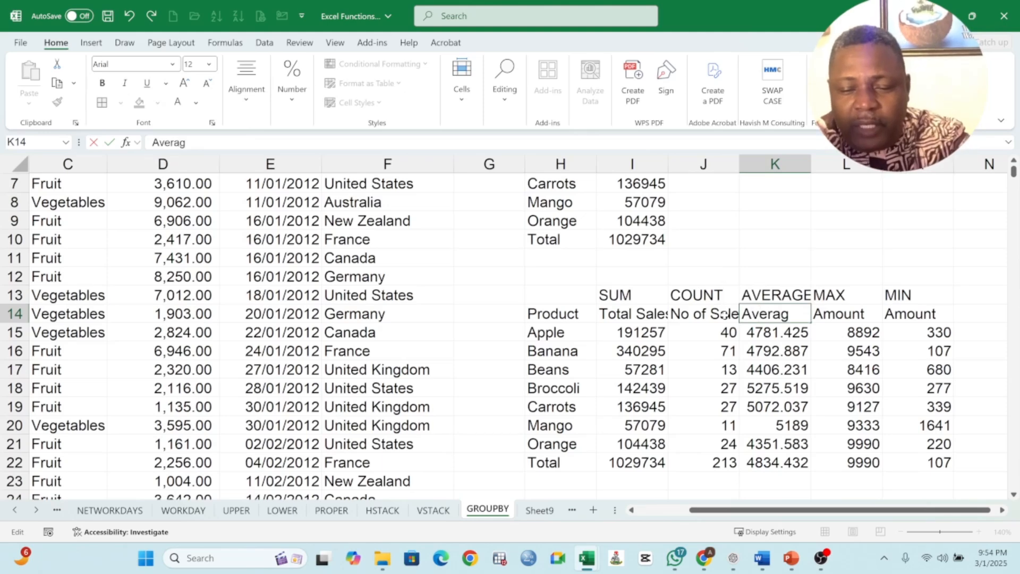
click(845, 313)
text(Hiugh)
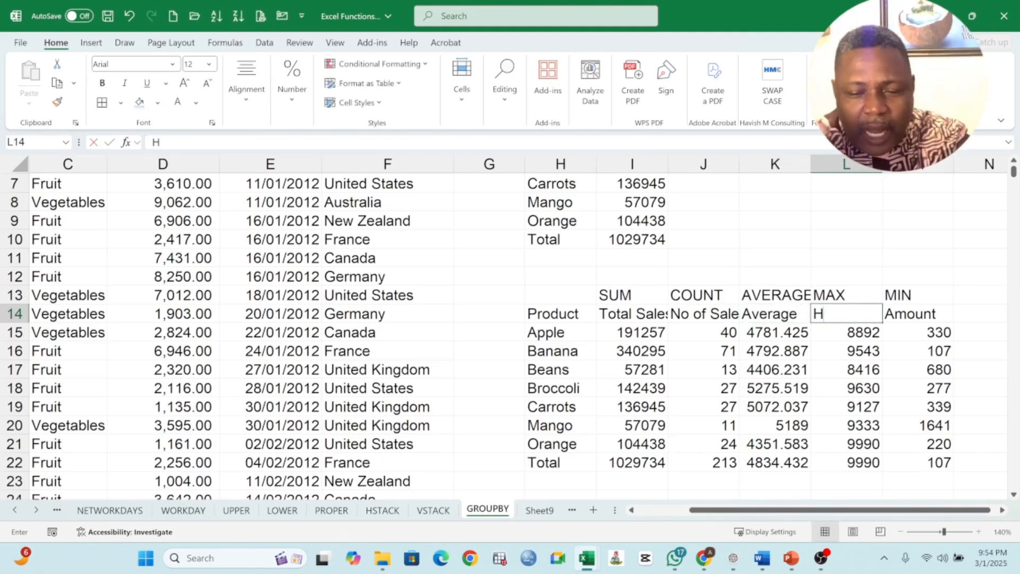
key(BackSpace)
key(BackSpace)
key(BackSpace)
text(ghers)
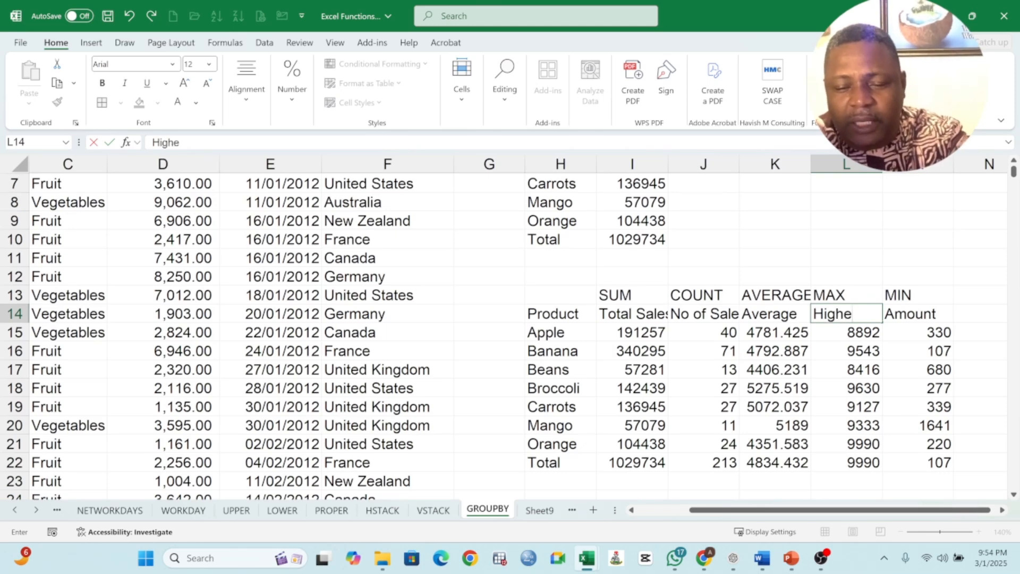
key(BackSpace)
key(BackSpace)
text(st)
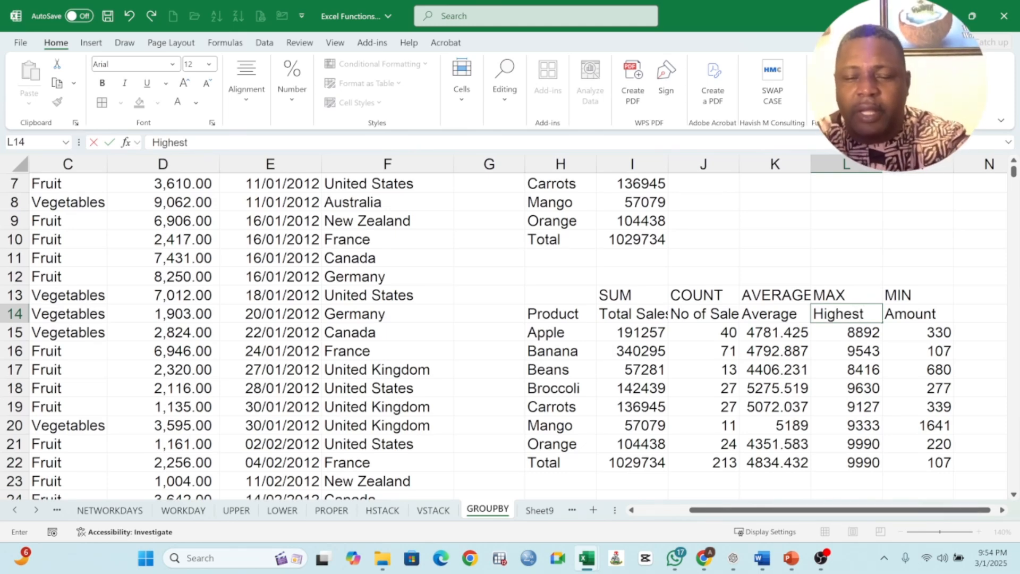
click(914, 316)
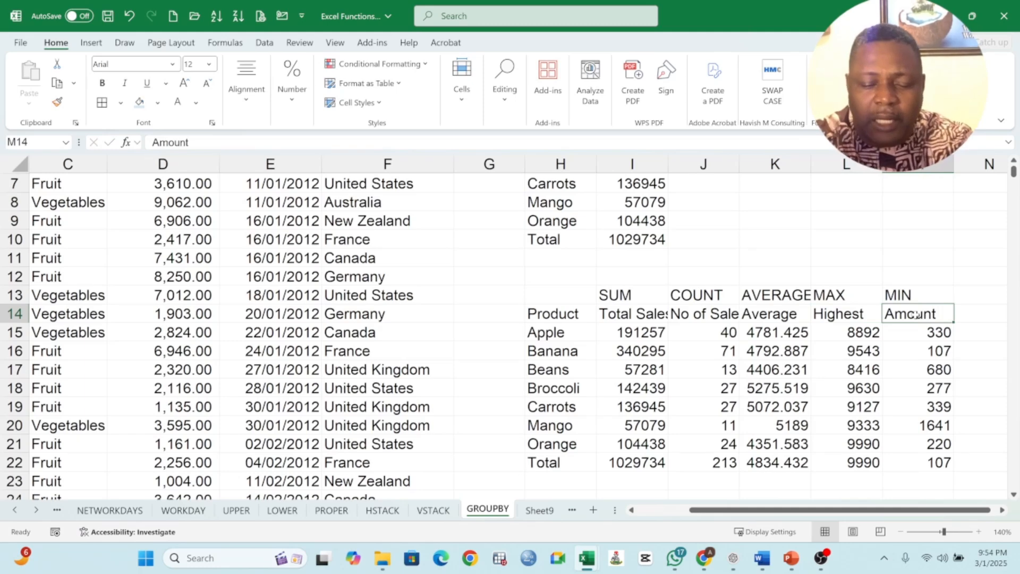
text(Lowers)
key(BackSpace)
key(BackSpace)
text(st)
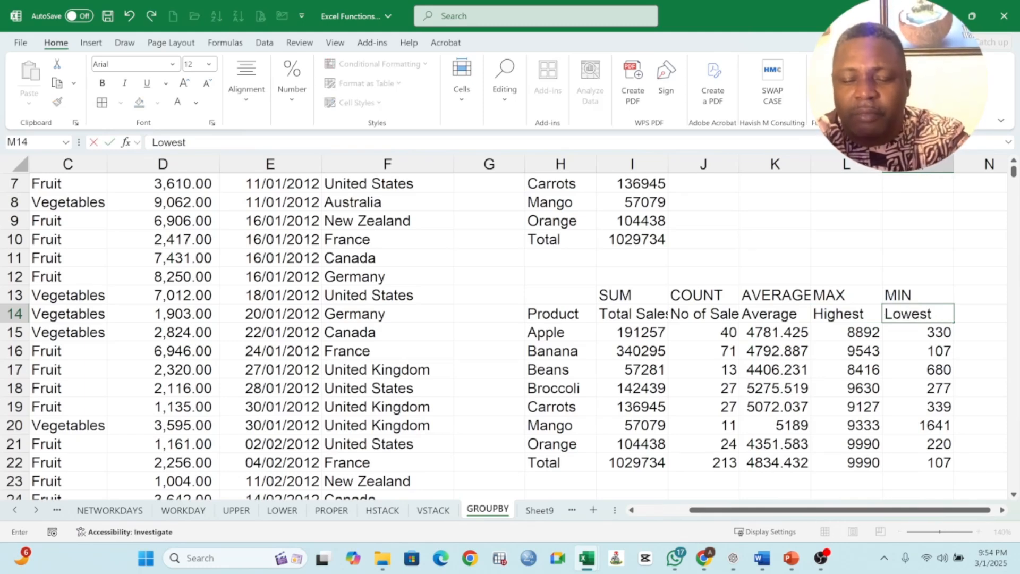
click(931, 328)
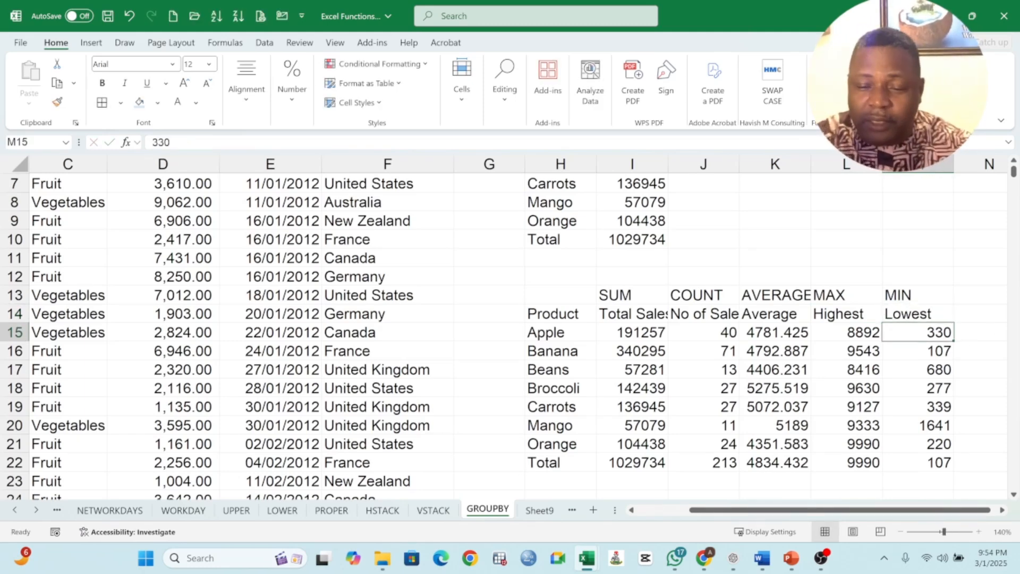
drag(919, 295, 619, 294)
- Delete the row-13 function labels, bold headers H14:M14, and widen columns I and J
key(Delete)
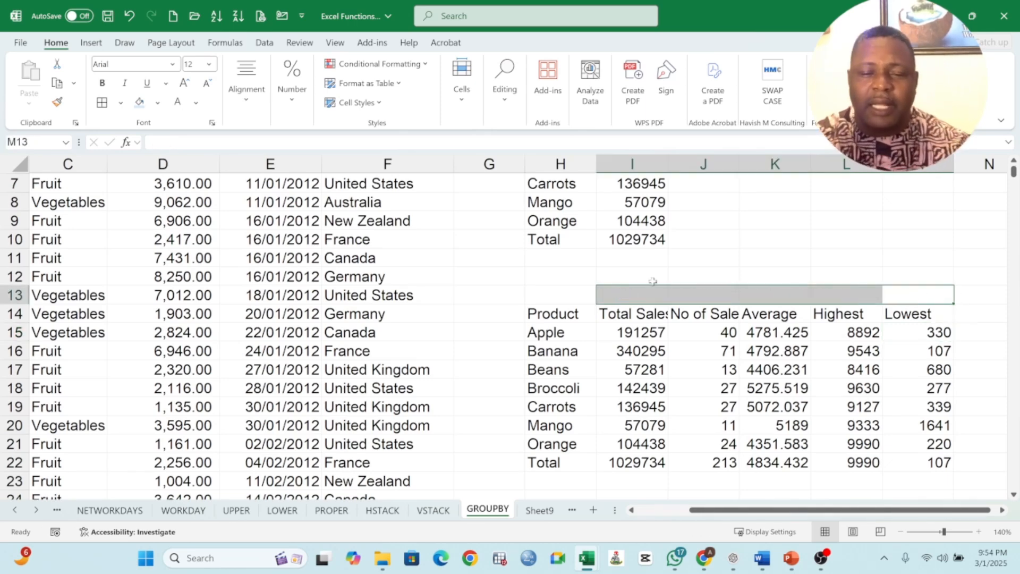
drag(668, 164, 675, 164)
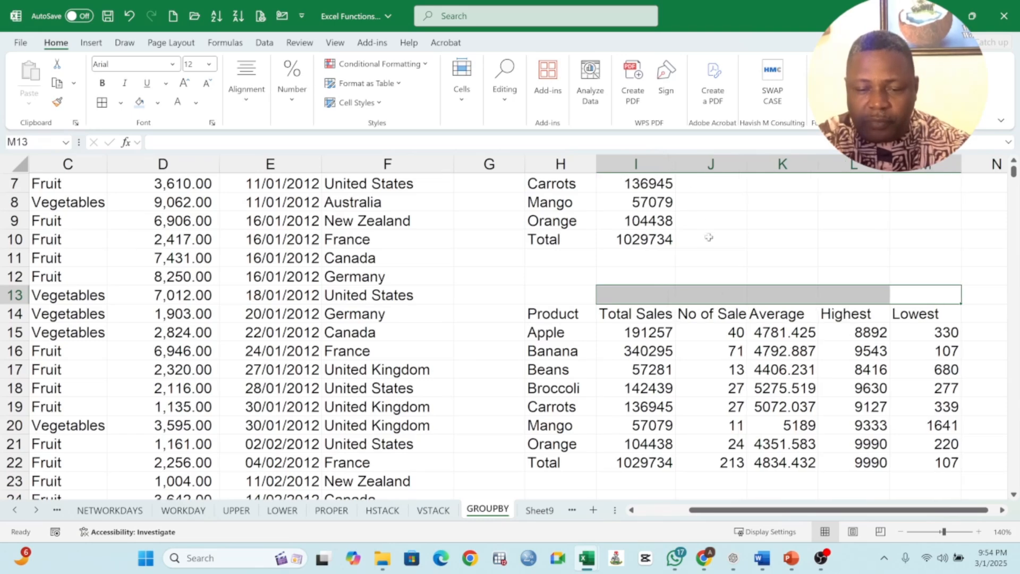
click(553, 317)
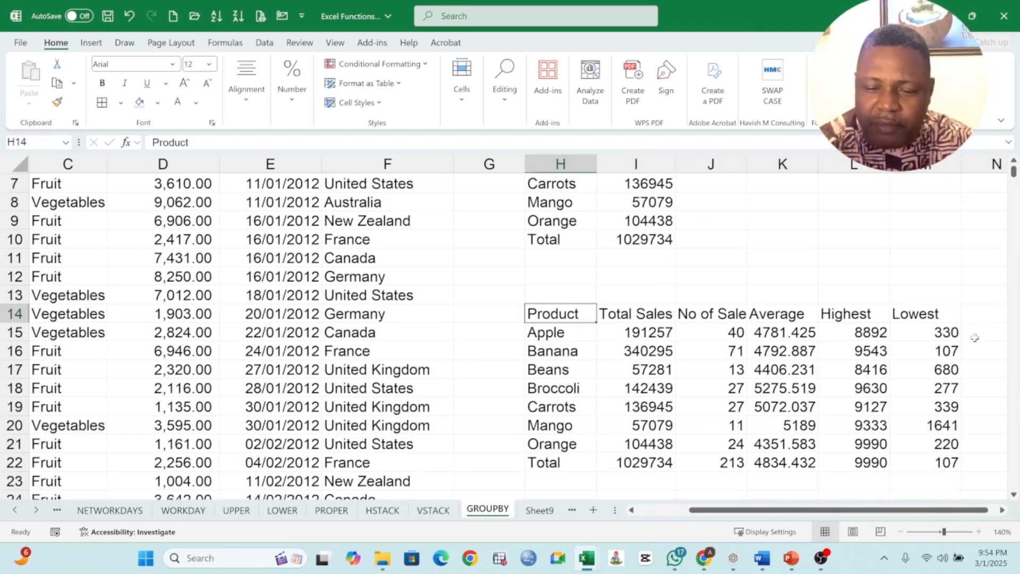
drag(938, 314, 528, 313)
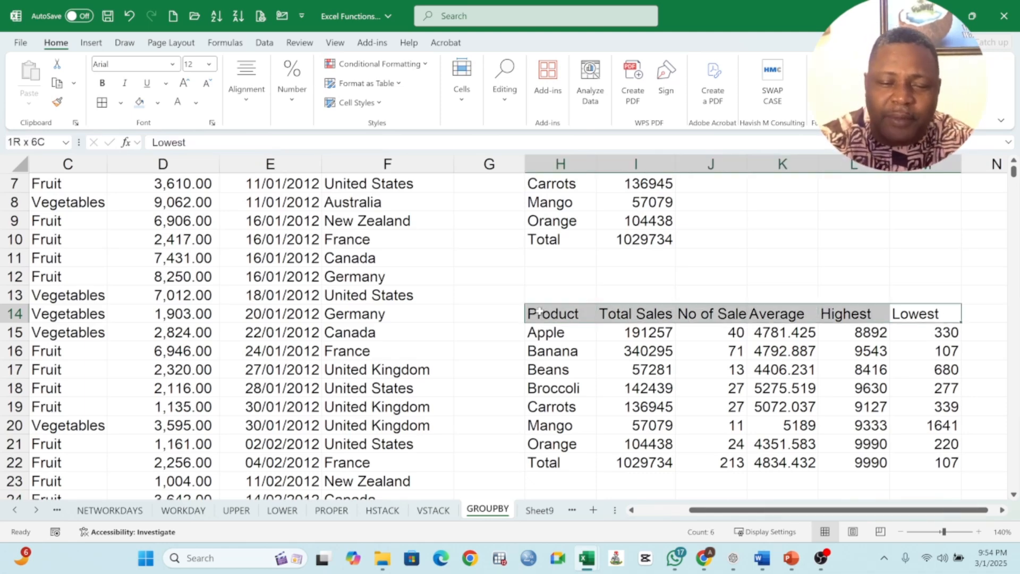
click(102, 83)
click(664, 387)
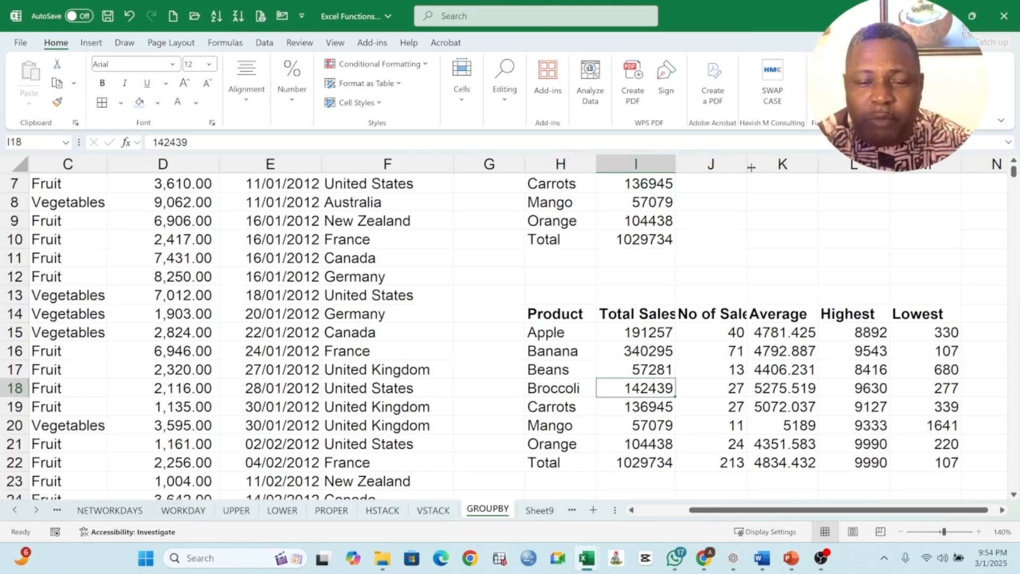
drag(747, 165, 761, 168)
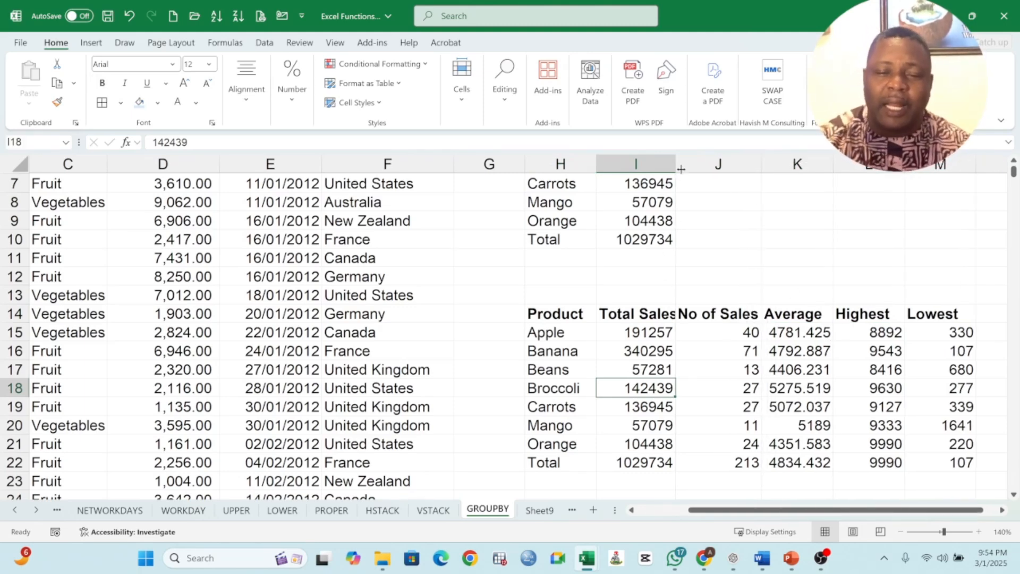
drag(676, 166, 690, 166)
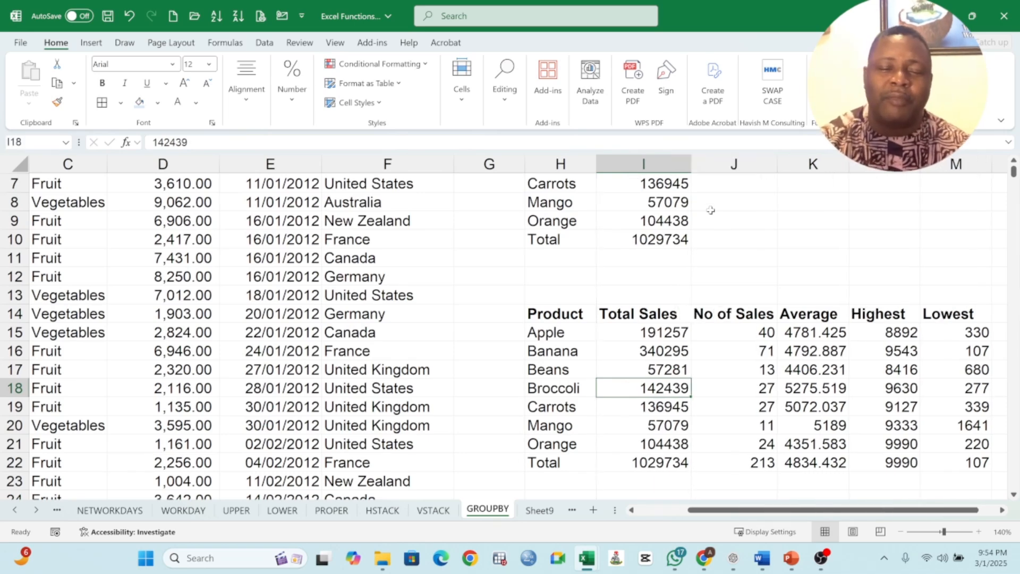